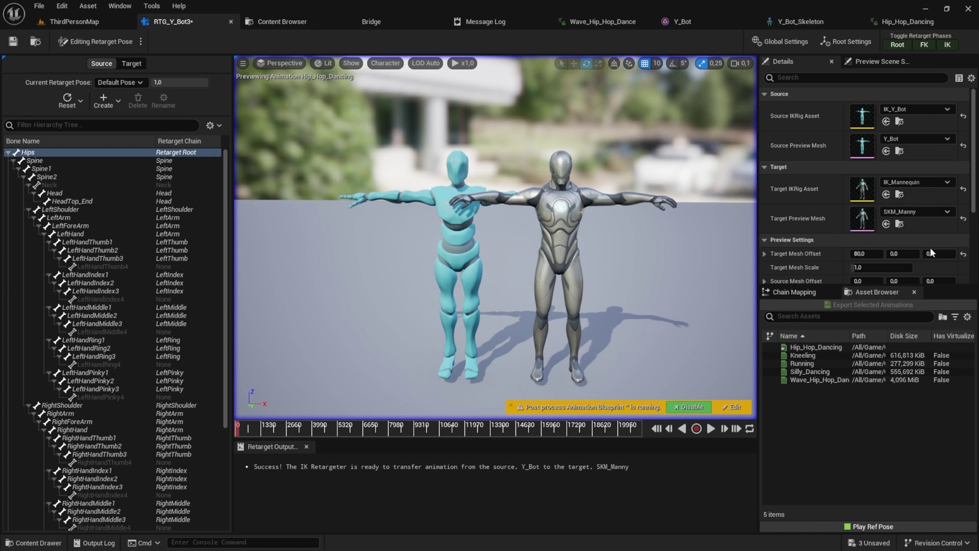
- Switch the retargeter viewport from editing the retarget pose to another display mode
right_click_drag(429, 193, 505, 193)
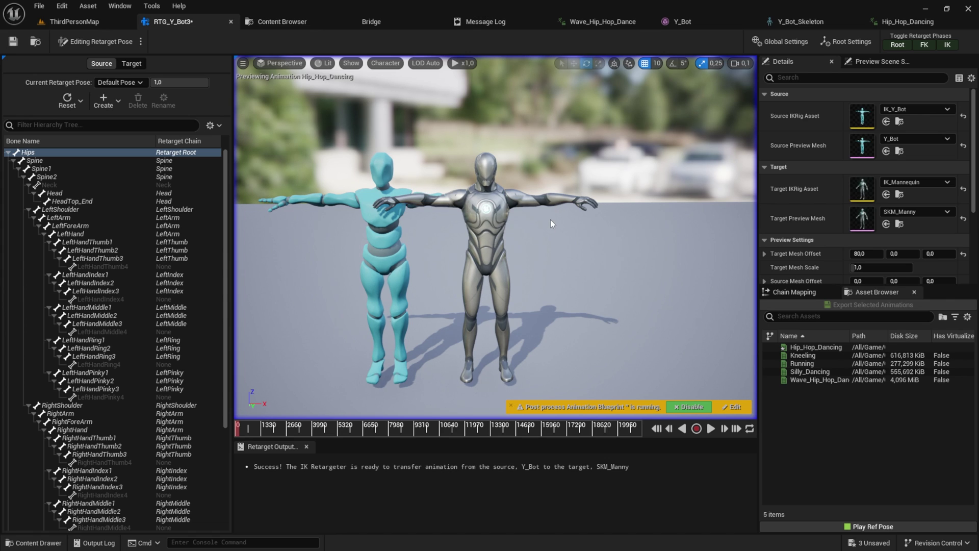
left_click(141, 41)
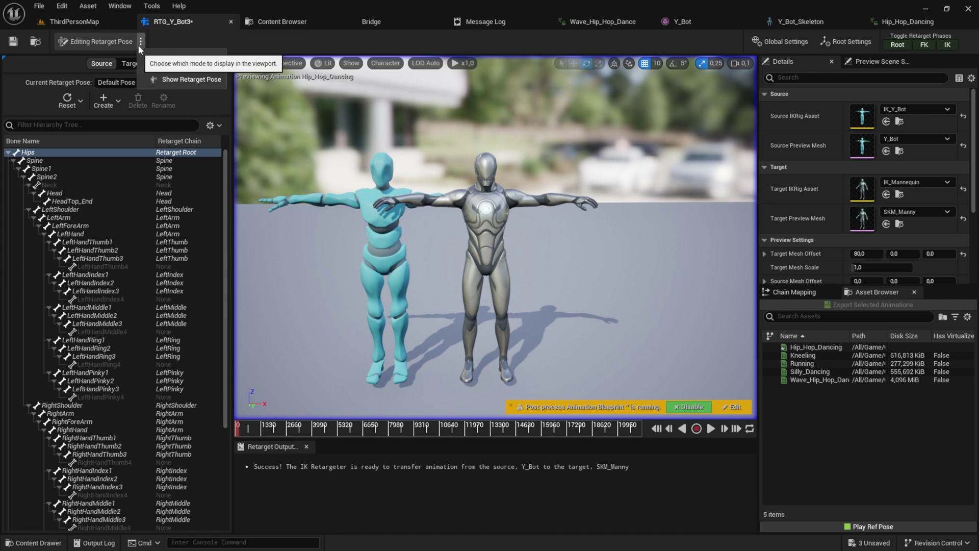
left_click(173, 60)
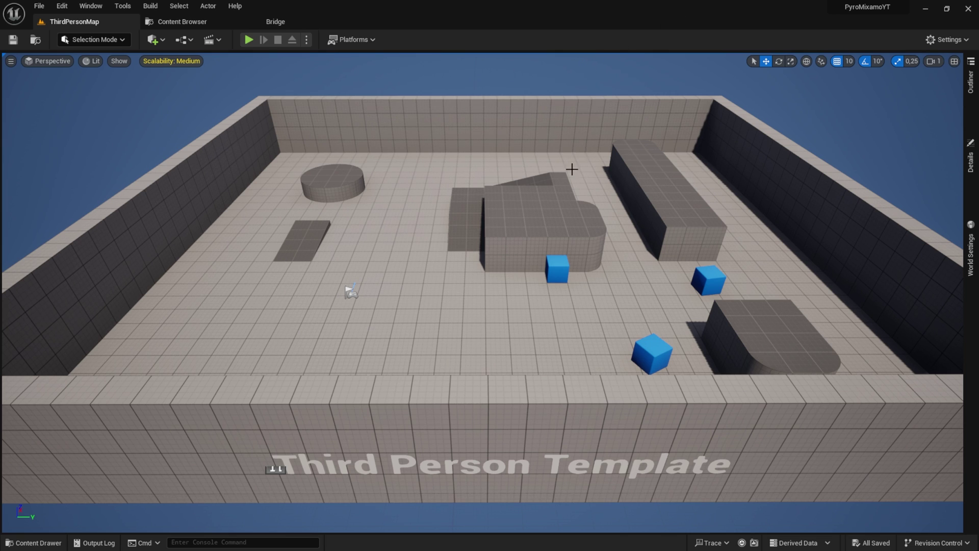
- Create a folder named Mixamo inside the project's Content folder
scroll(567, 175, "up", 2)
key("ctrl+space")
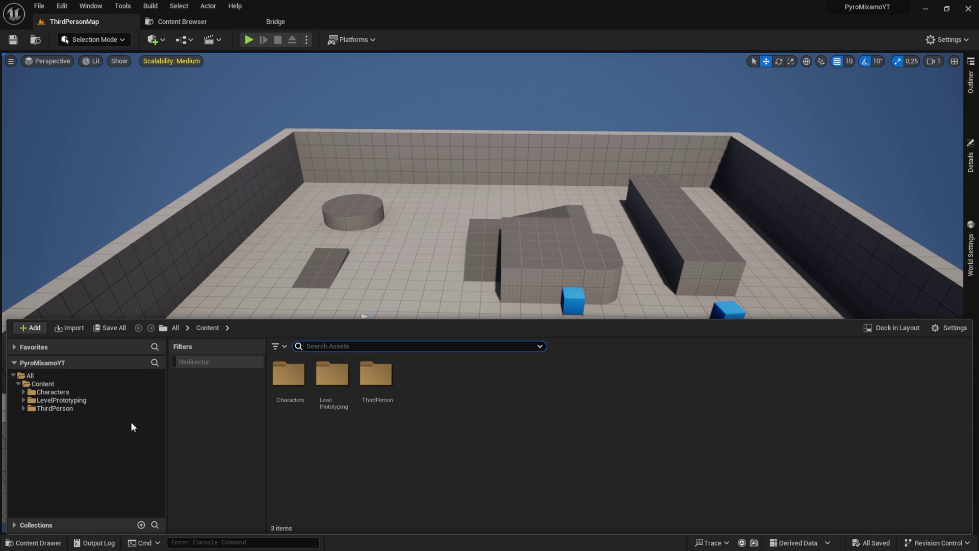
left_click(51, 383)
right_click(56, 385)
left_click(110, 171)
type("Mixamo")
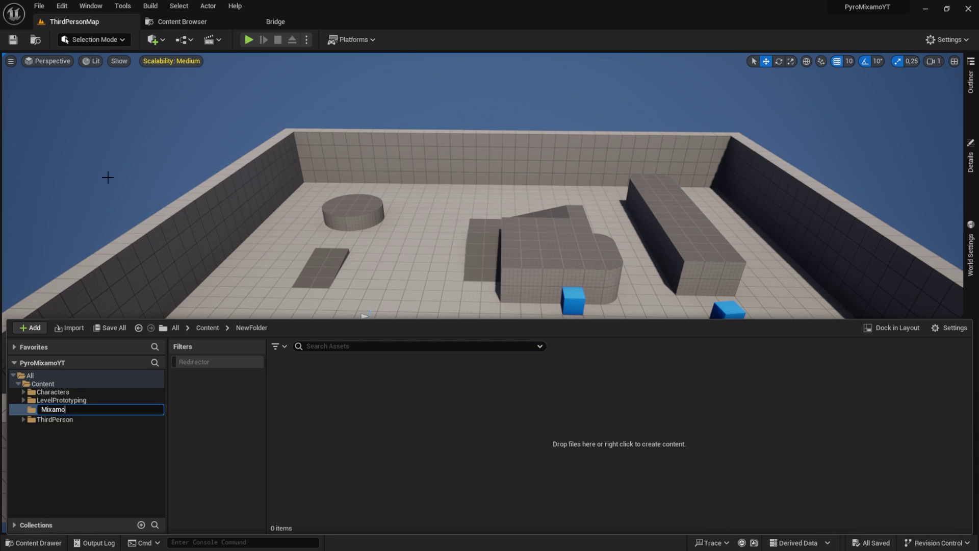
key("Return")
left_click(351, 392)
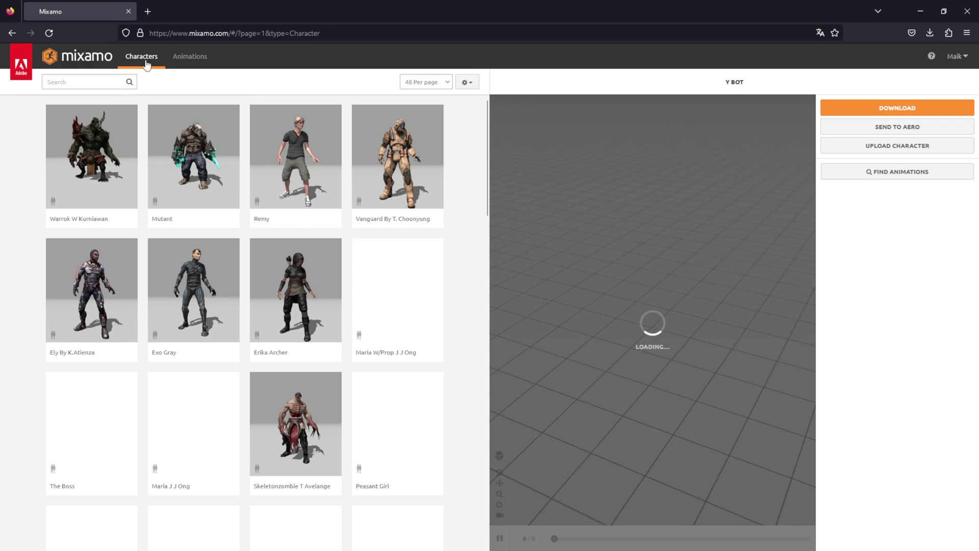
- Switch to Mixamo, search the characters for "y bot", and download Y Bot as FBX Binary in T-pose
left_click(118, 83)
type("y bot")
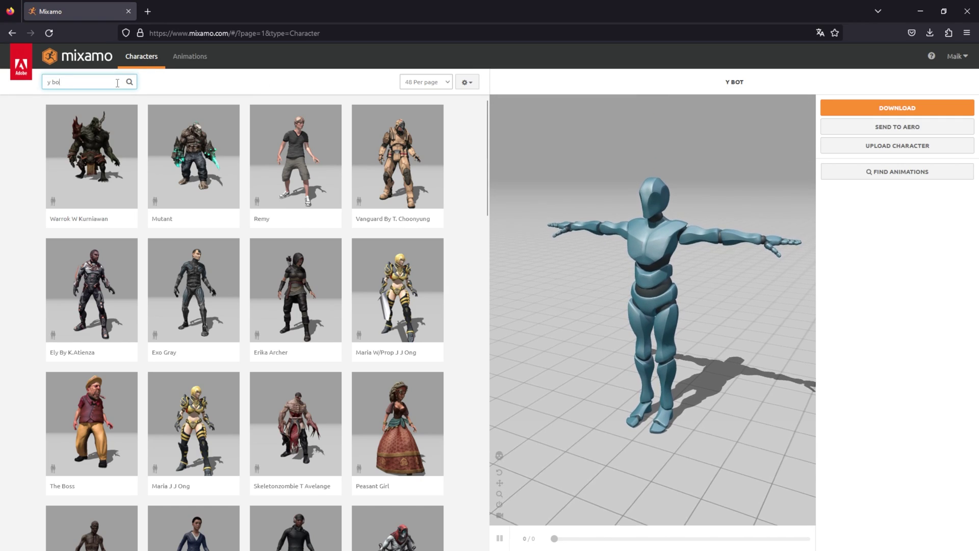
key("Return")
left_click(274, 205)
left_click(679, 191)
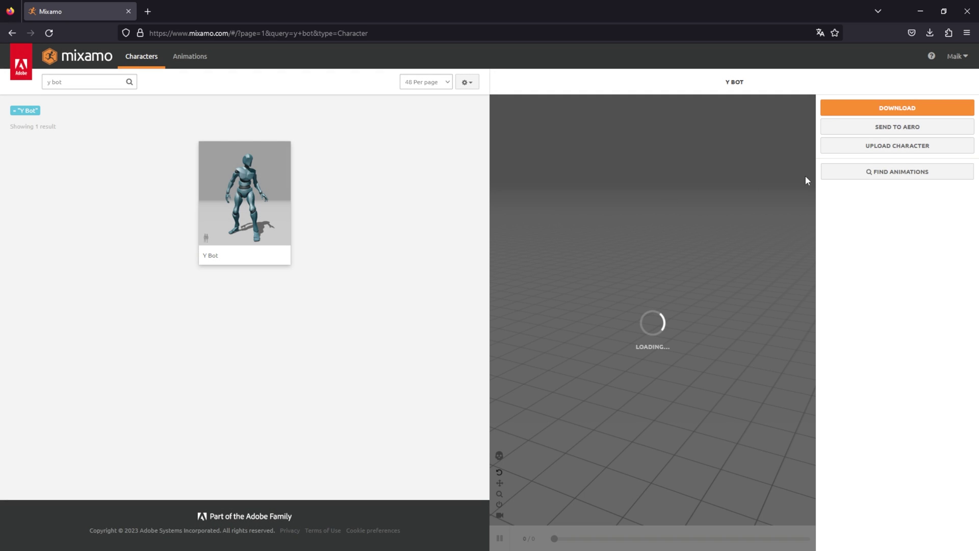
left_click(847, 108)
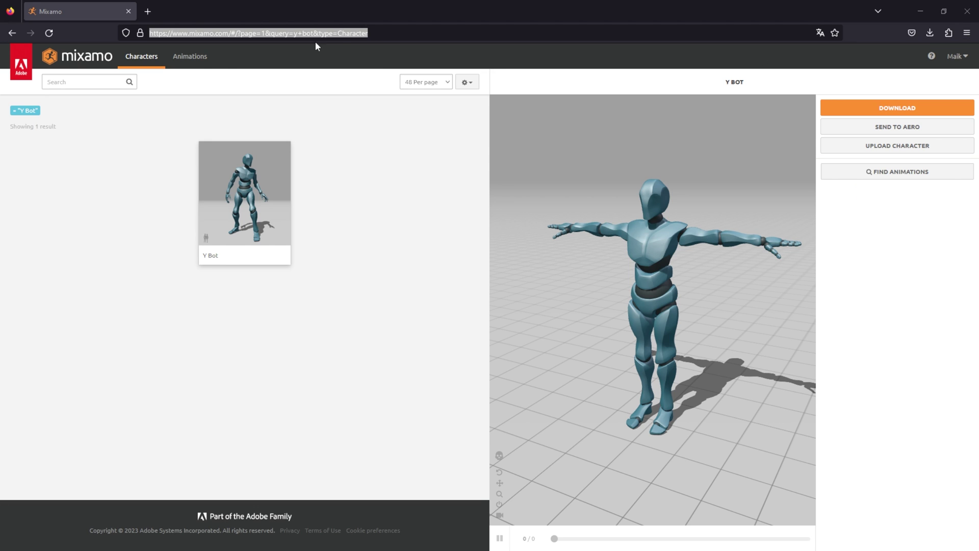
- Filter the Mixamo animations by the Dance genre and remove the leftover "Y Bot" search filter
left_click(195, 57)
scroll(195, 185, "down", 5)
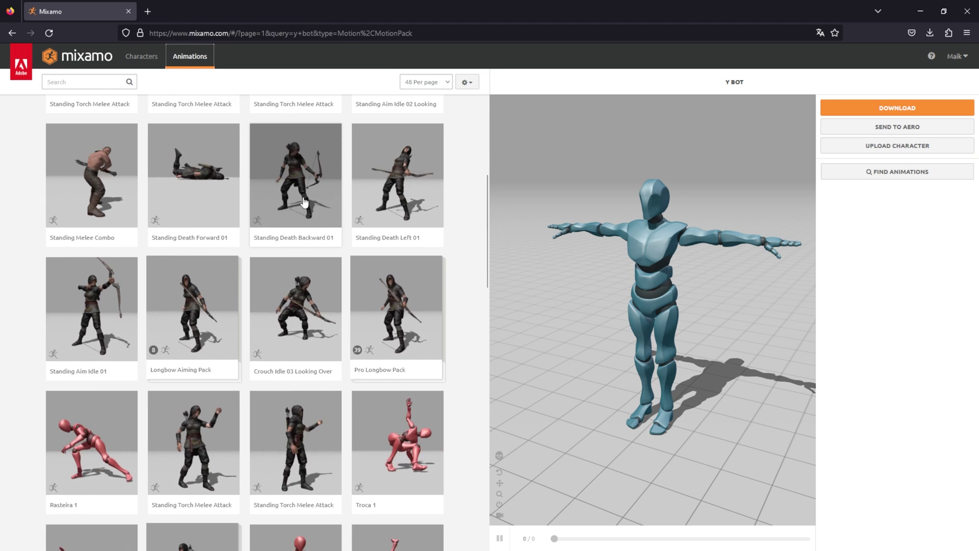
scroll(195, 184, "up", 5)
left_click(84, 82)
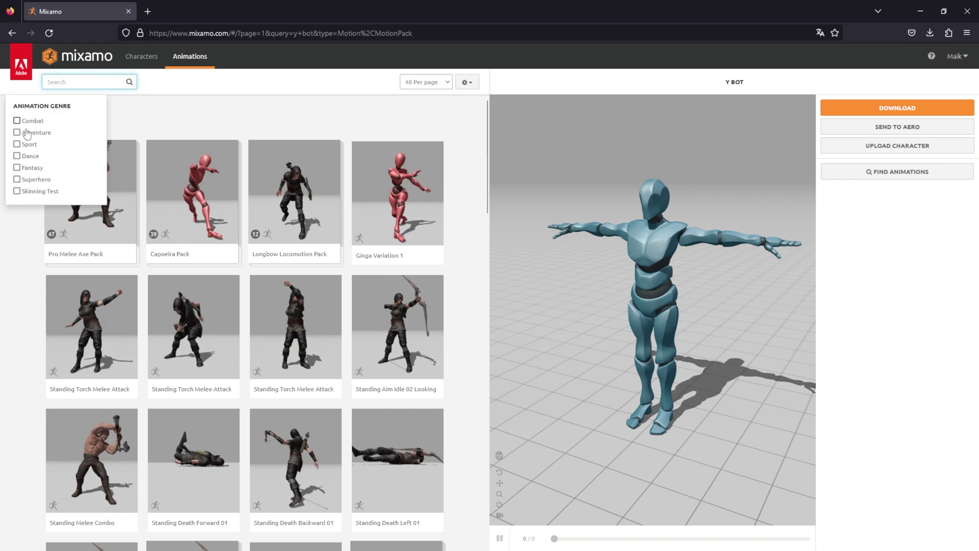
left_click(28, 158)
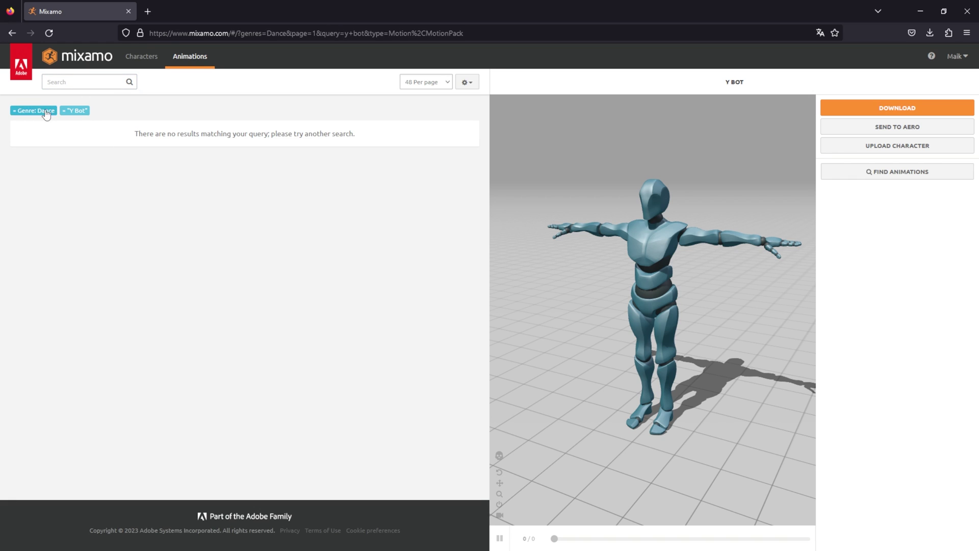
left_click(65, 111)
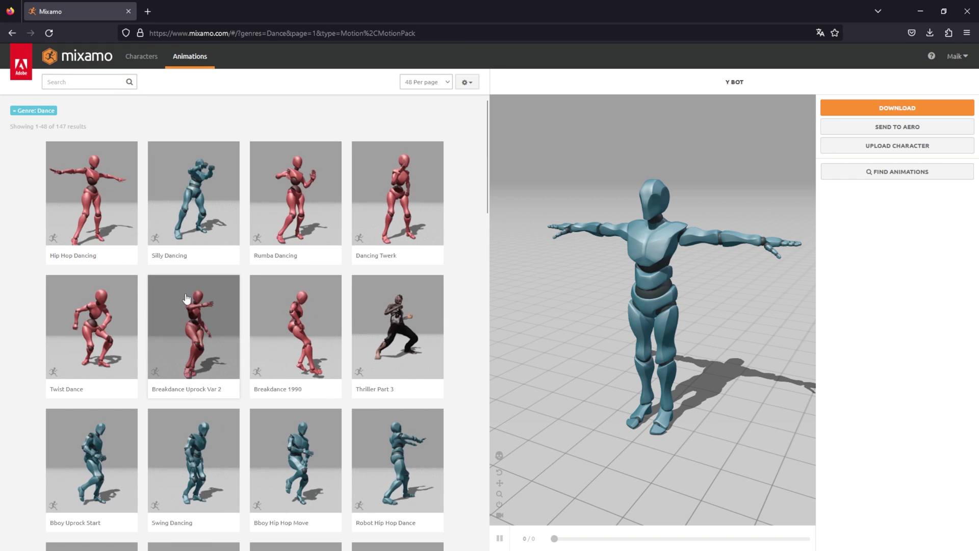
- Reload the Mixamo page and apply the Robot Hip Hop Dance animation to Y Bot
scroll(260, 231, "down", 10)
left_click(398, 133)
left_click(51, 33)
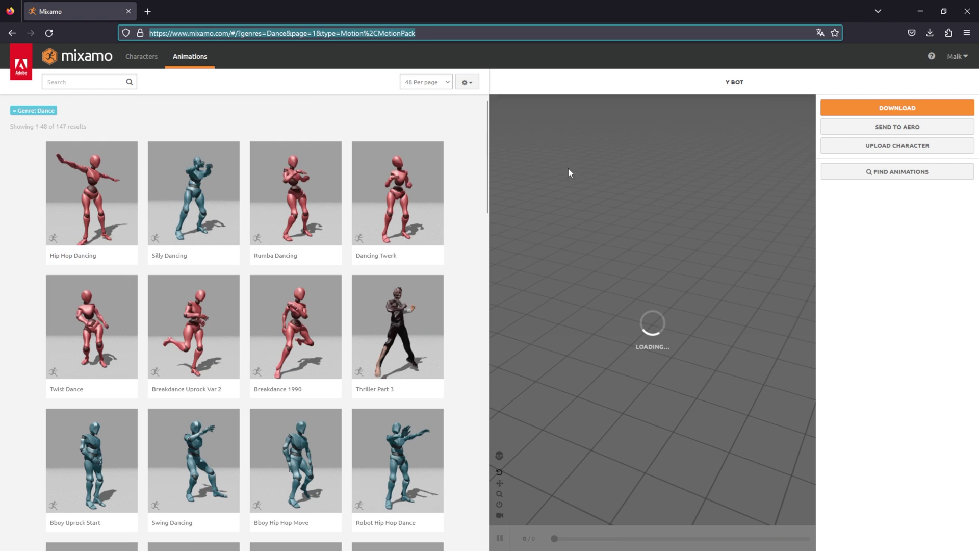
scroll(398, 240, "down", 3)
scroll(397, 240, "down", 2)
left_click(415, 267)
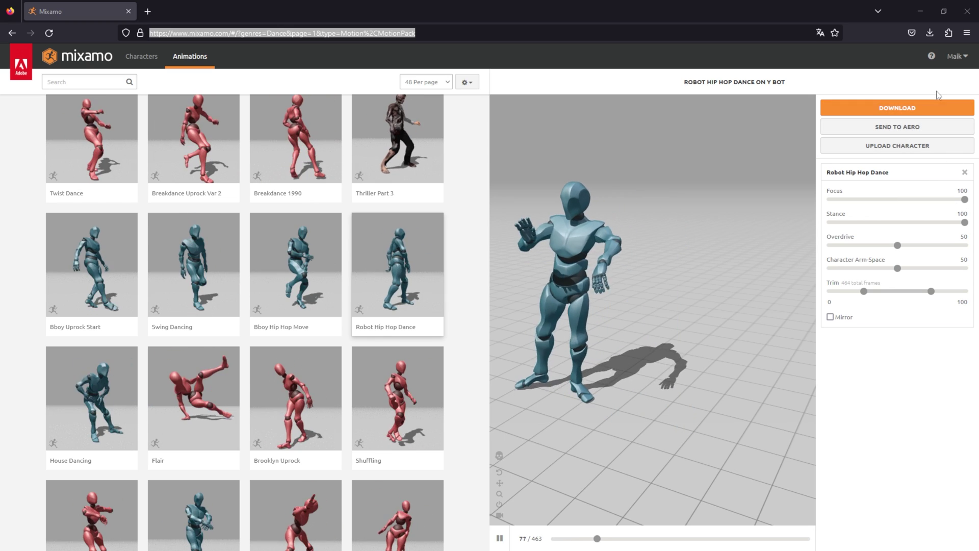
- Download the Robot Hip Hop Dance animation as FBX Binary, without skin, at 30 frames per second and no keyframe reduction
left_click(929, 105)
left_click(523, 150)
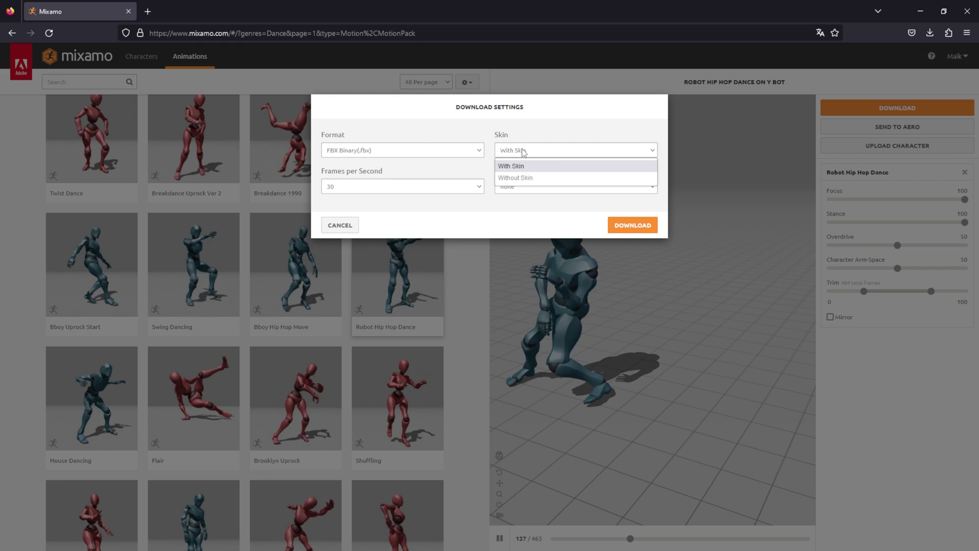
left_click(519, 178)
left_click(387, 187)
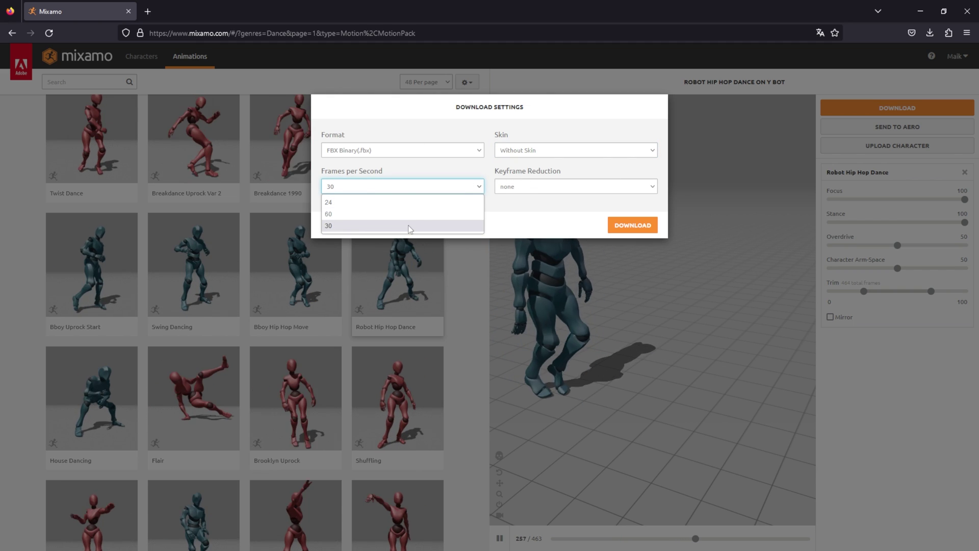
left_click(502, 224)
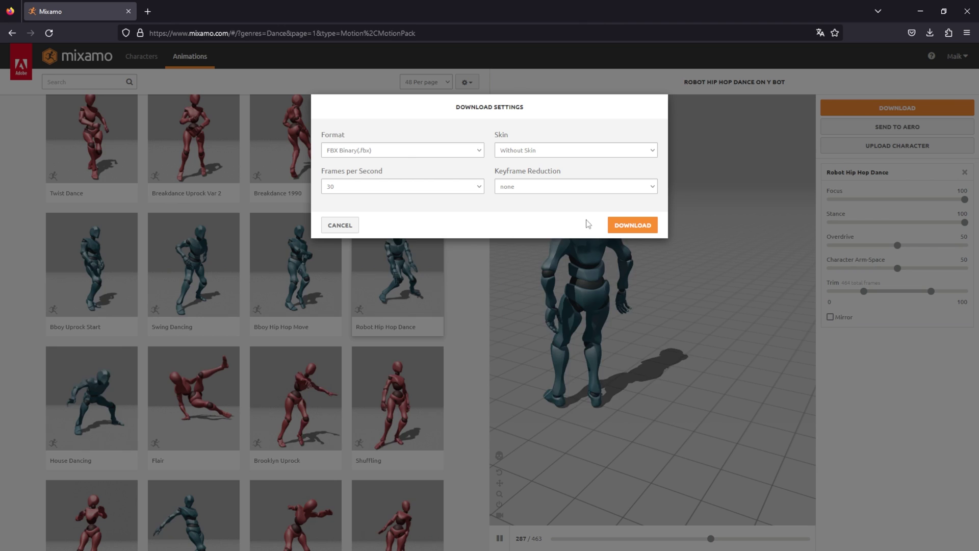
left_click(632, 225)
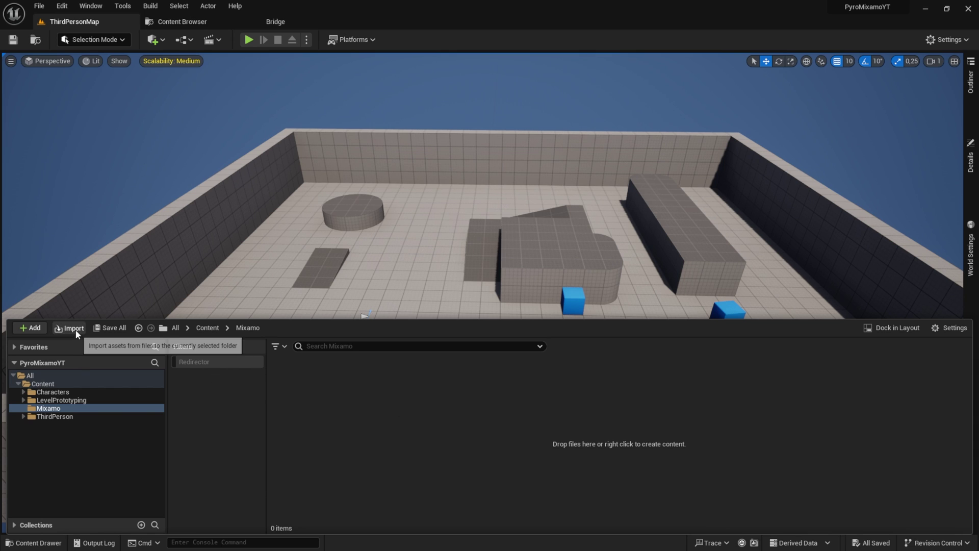
- Switch to Unreal Editor and import Y Bot.fbx from Downloads into the Mixamo folder as a skeletal mesh with no existing skeleton assigned
left_click(74, 329)
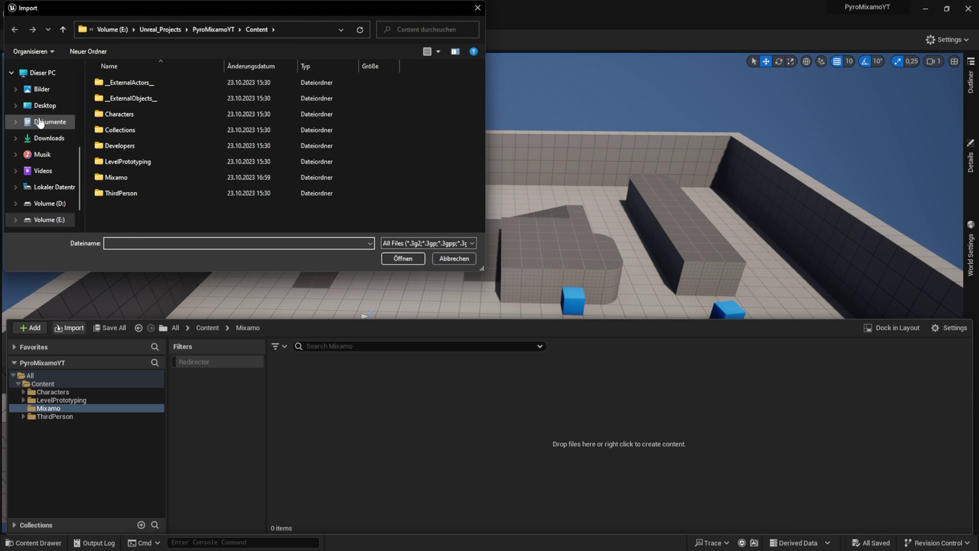
left_click(49, 137)
double_click(160, 108)
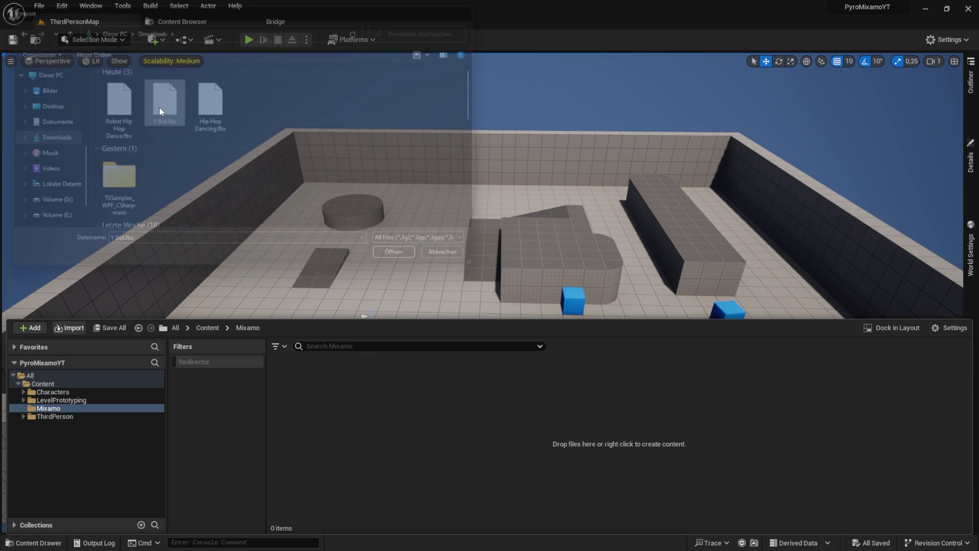
left_click_drag(470, 96, 489, 60)
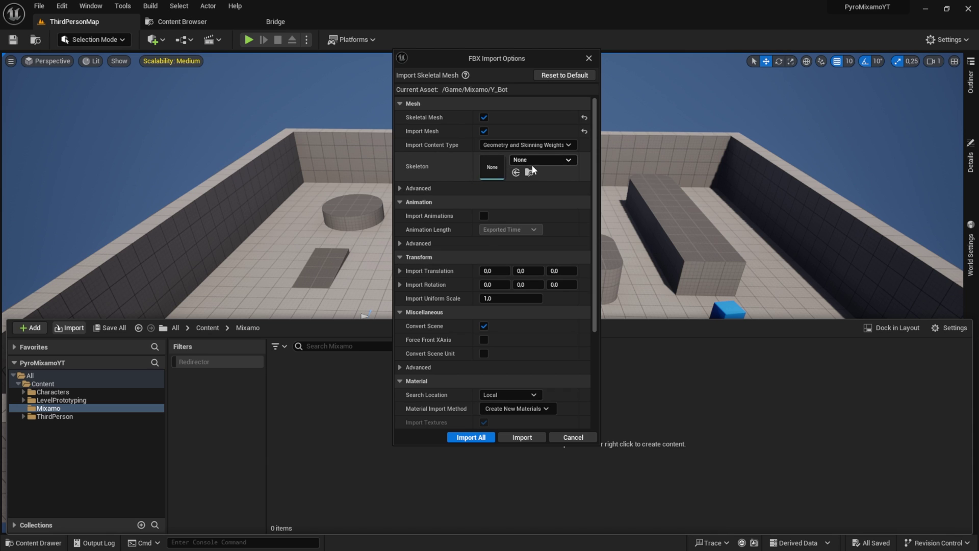
left_click(459, 438)
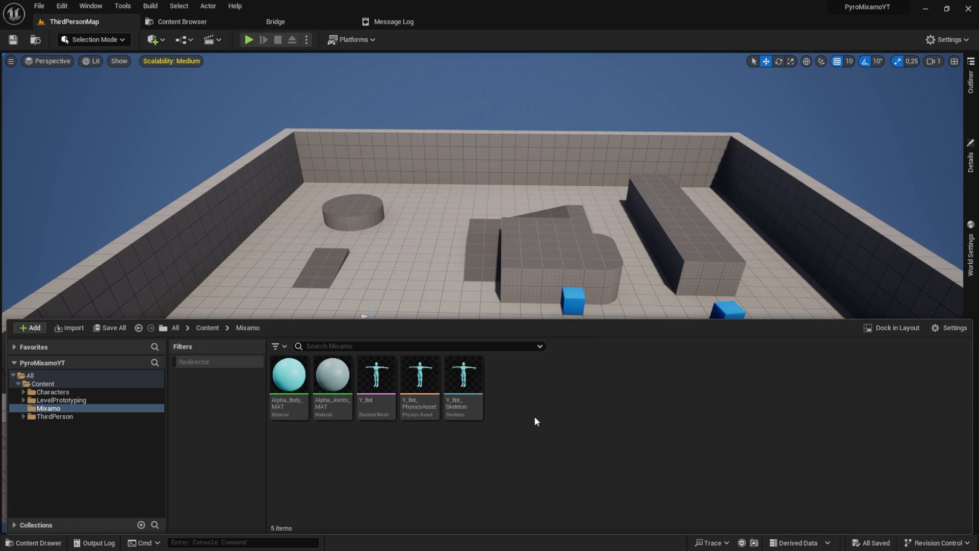
- Import Robot Hip Hop Dance.fbx into the Mixamo folder as an animation using Y_Bot_Skeleton
left_click(70, 327)
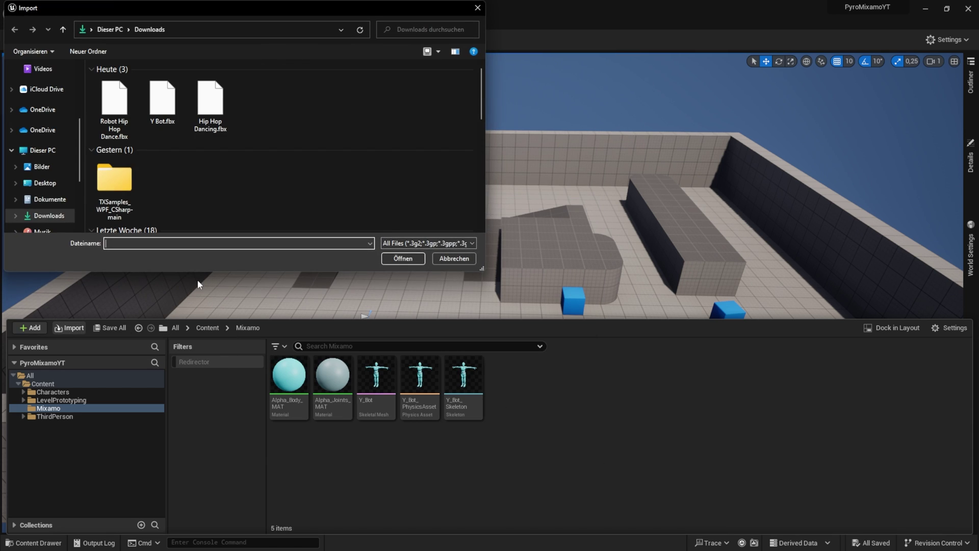
double_click(122, 104)
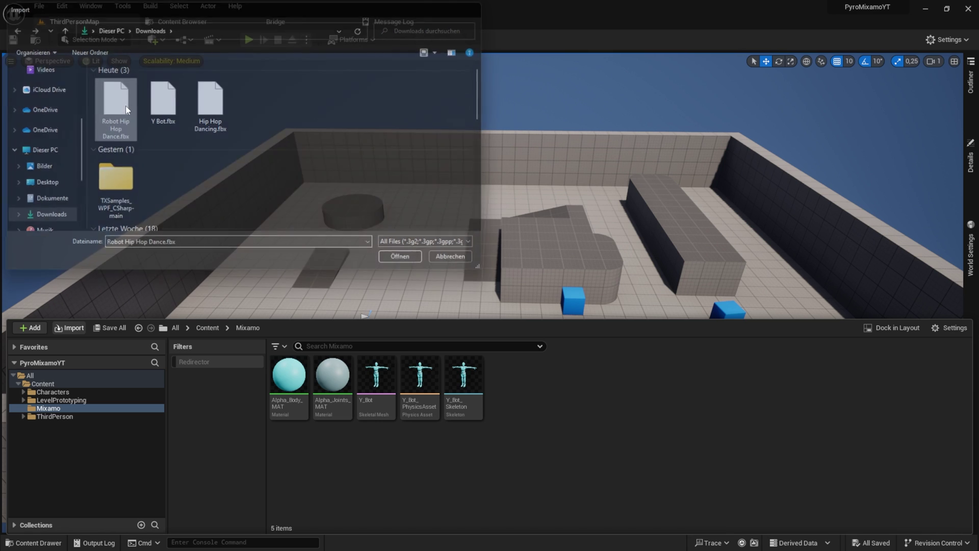
left_click(514, 156)
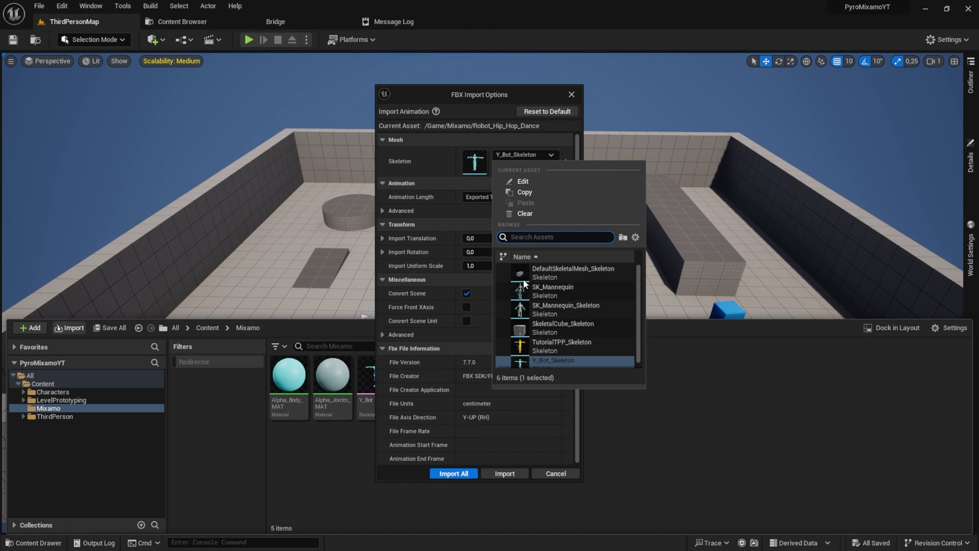
left_click(482, 94)
left_click(454, 473)
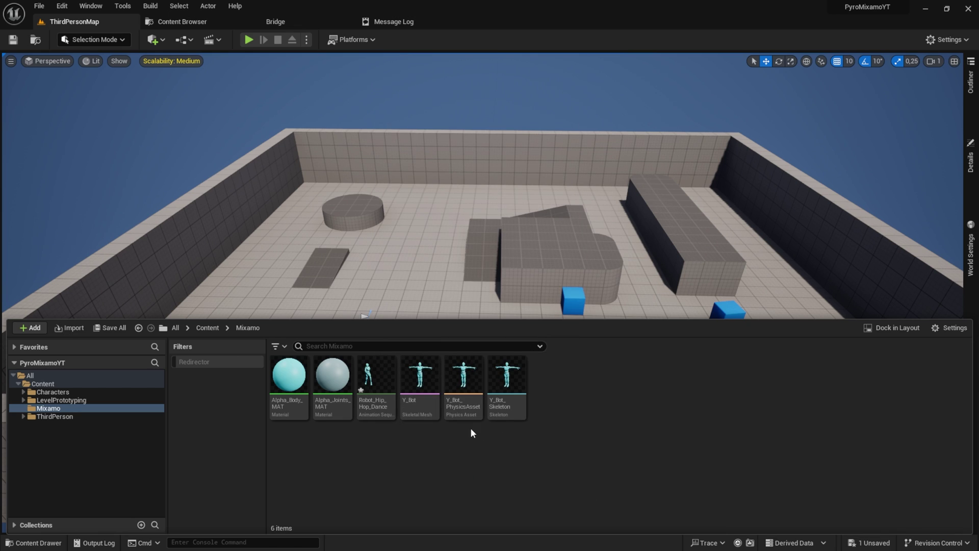
- Create an IK Rig from the Y_Bot skeletal mesh and open it for editing
right_click(427, 389)
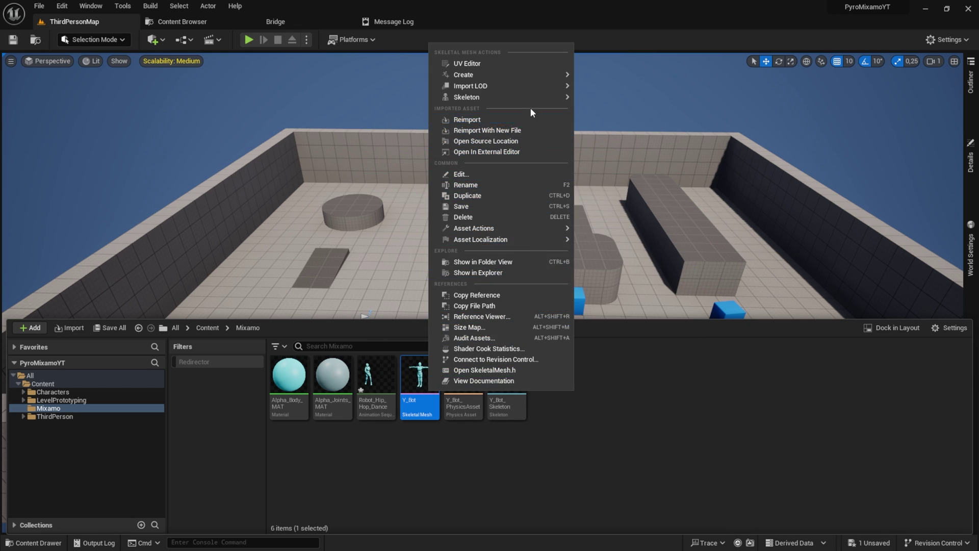
mouse_move(549, 75)
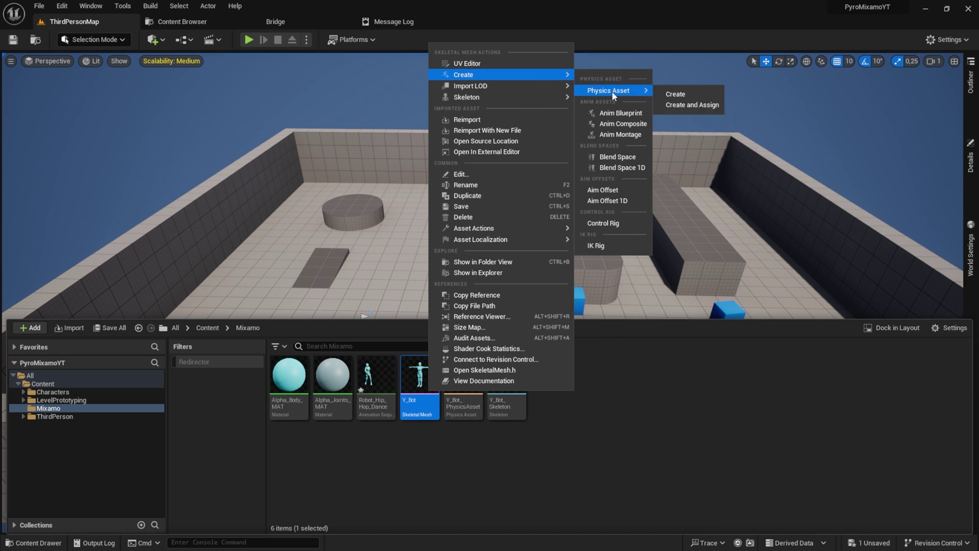
left_click(614, 247)
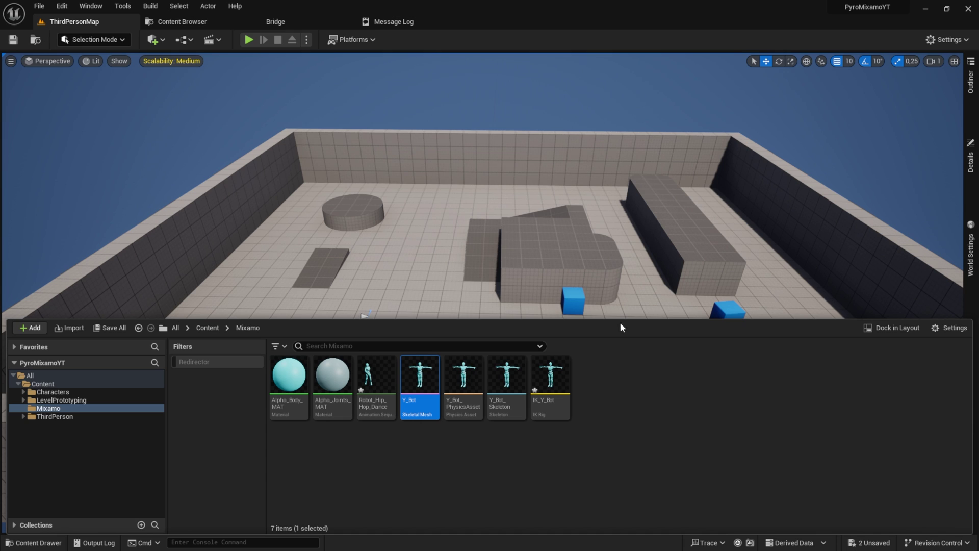
left_click(566, 382)
double_click(559, 361)
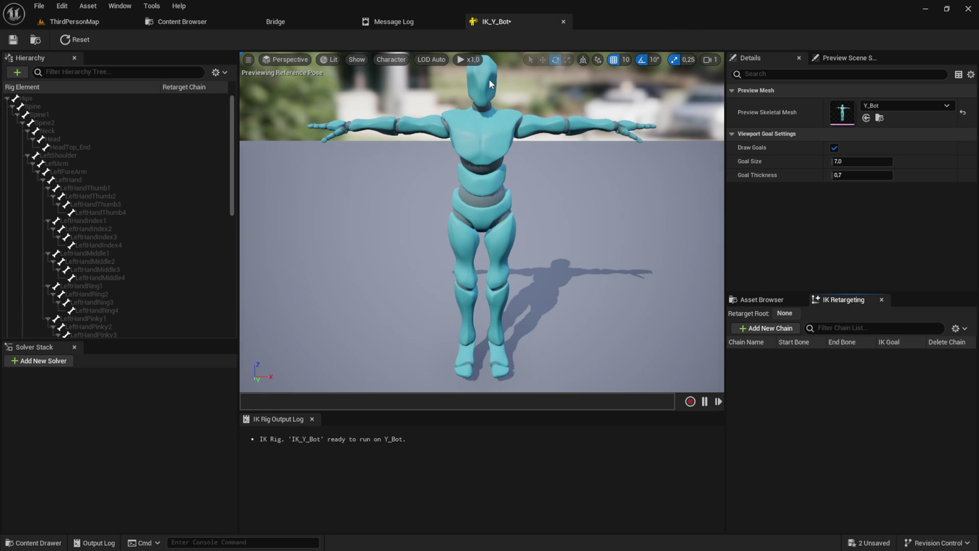
- Widen the bone hierarchy and set the Hips bone as the IK Rig's retarget root
left_click_drag(238, 184, 261, 182)
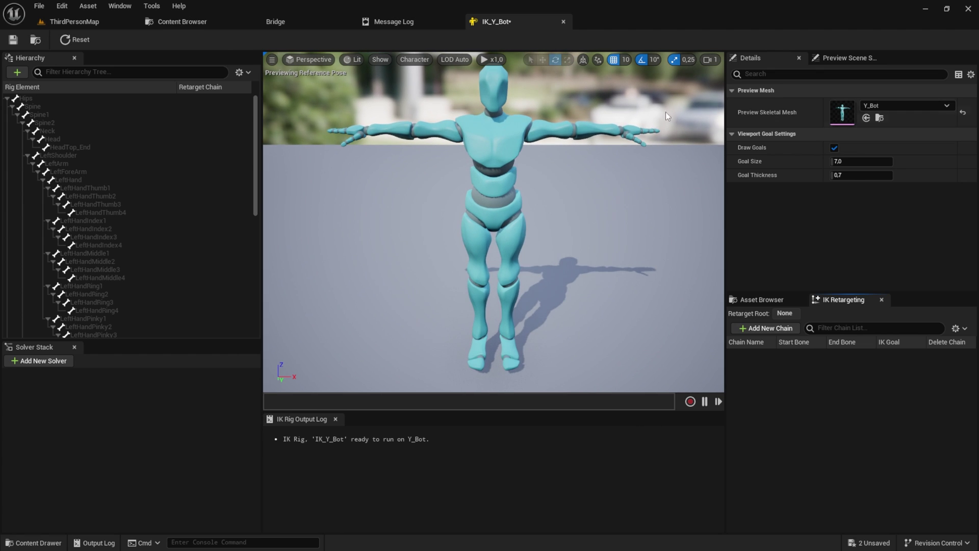
left_click(96, 98)
right_click(94, 97)
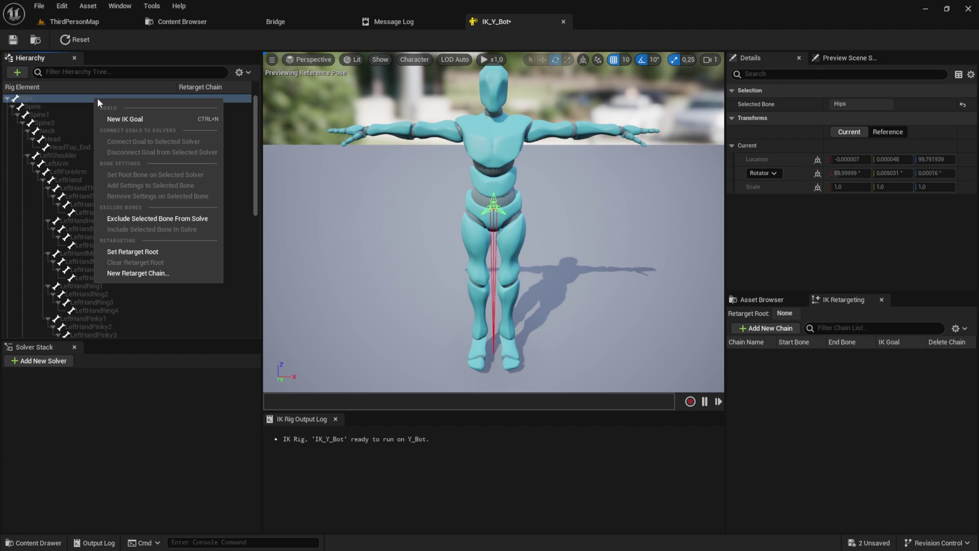
left_click(149, 252)
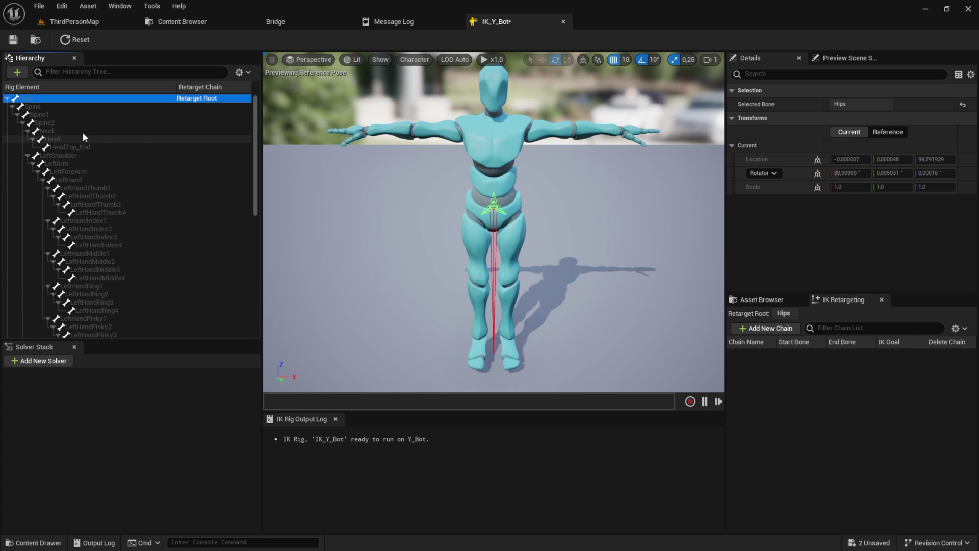
- Add a retarget chain named Spine running from the Spine bone to Spine2, without a goal
left_click(48, 105)
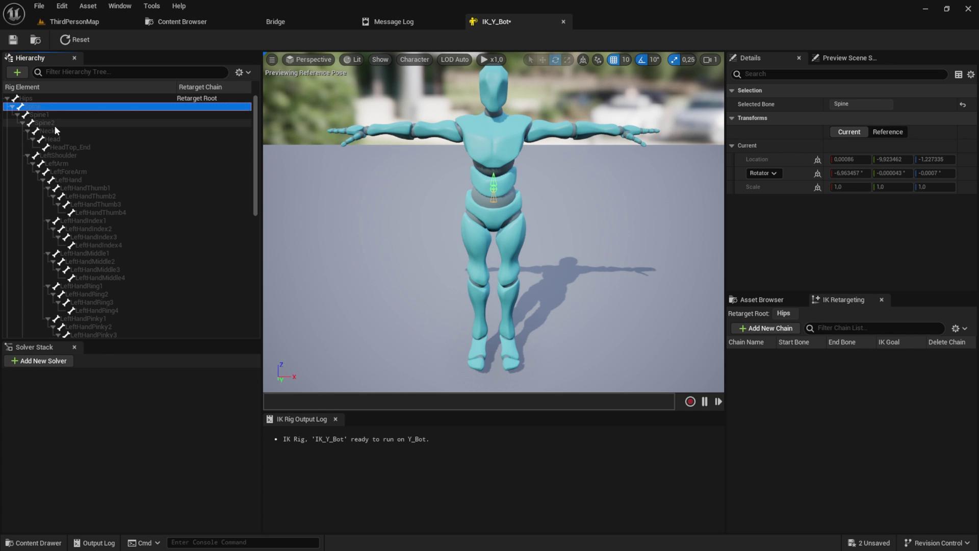
left_click(58, 123, "shift")
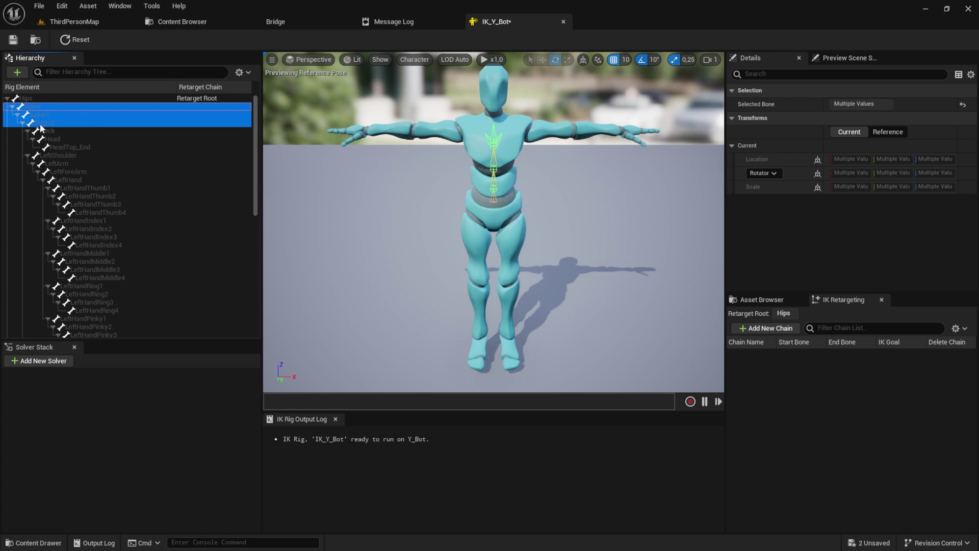
right_click(93, 116)
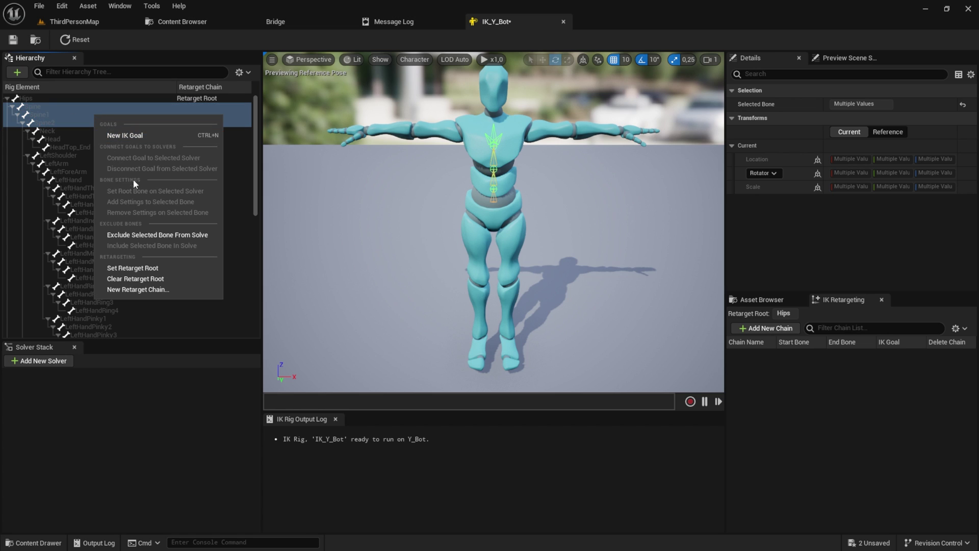
left_click(153, 289)
left_click(517, 259)
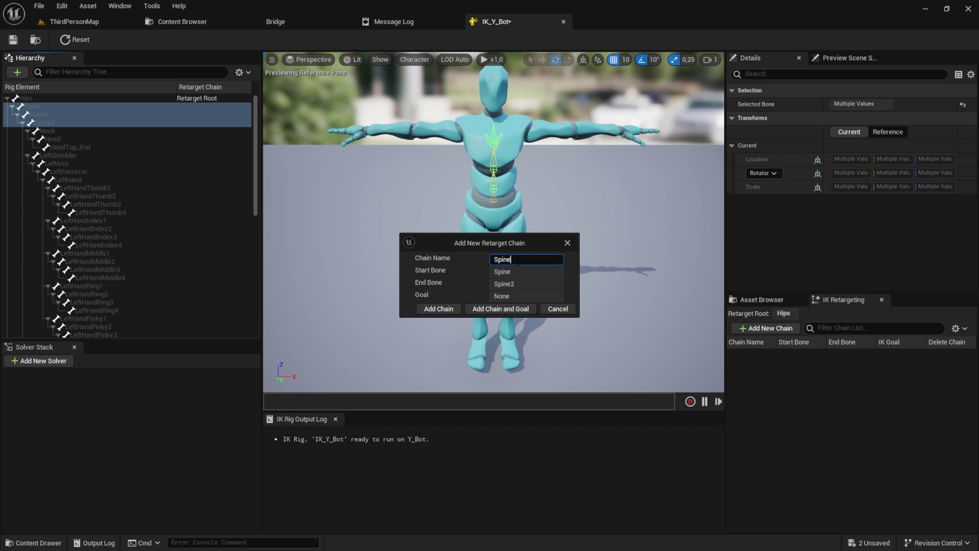
left_click(439, 308)
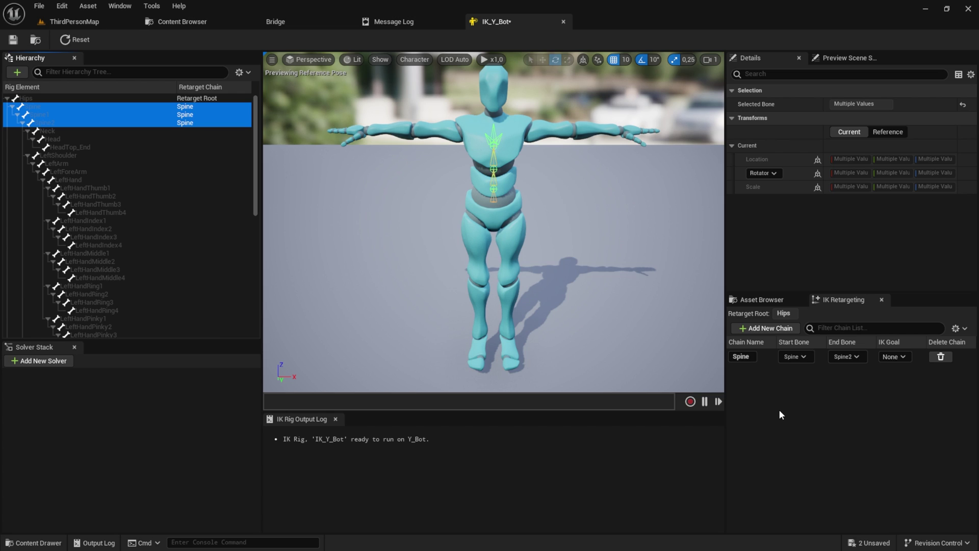
left_click(747, 357)
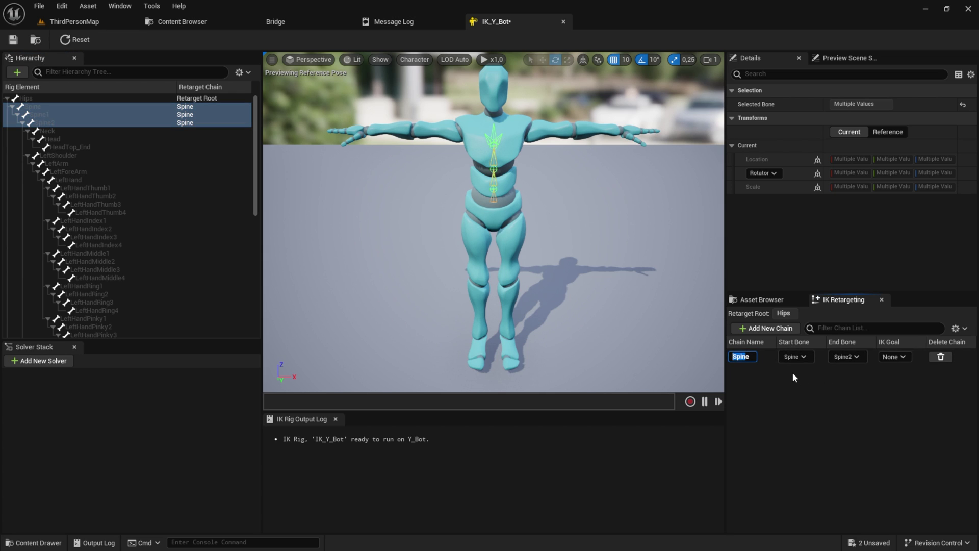
key("Return")
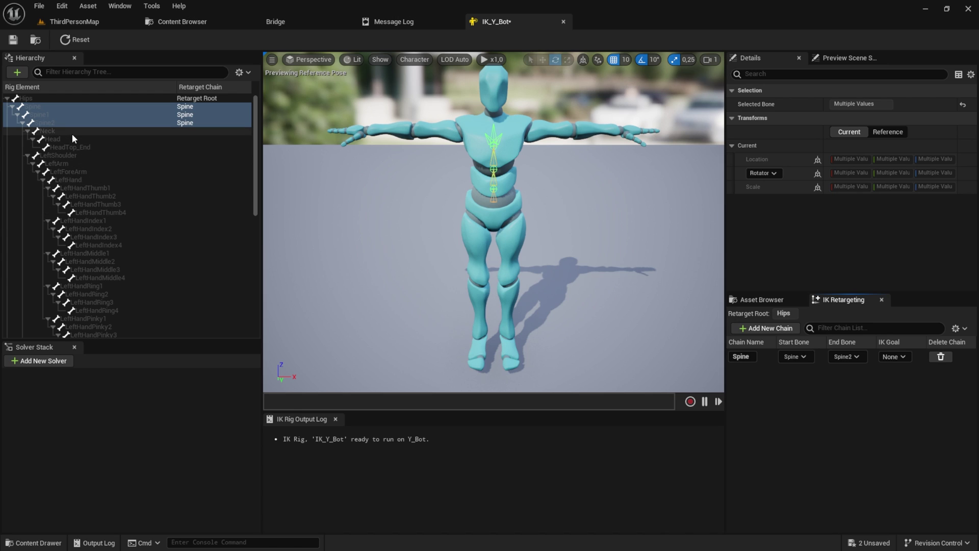
- Add a retarget chain named Head running from the Neck bone to the Head bone, without a goal
left_click(59, 132)
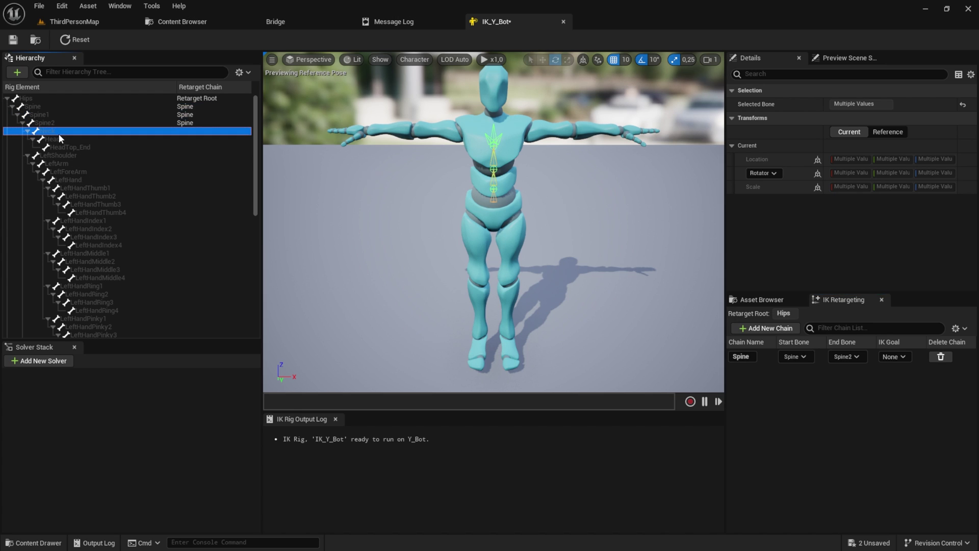
left_click(61, 140, "shift")
right_click(70, 136)
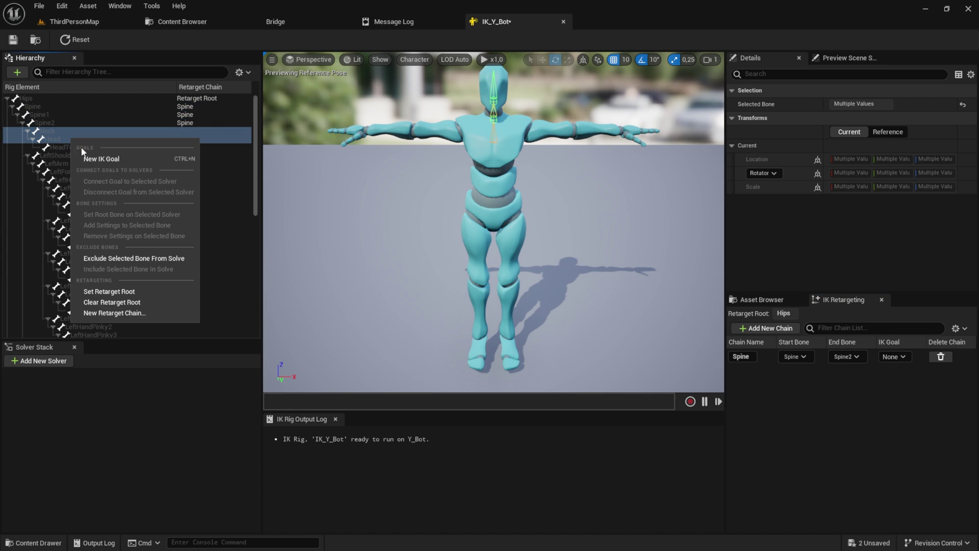
left_click(128, 312)
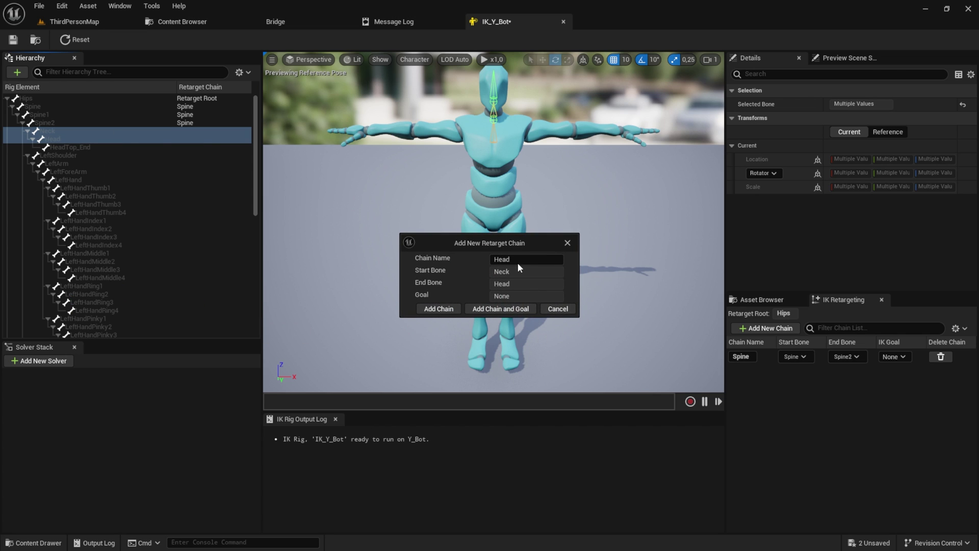
left_click(441, 309)
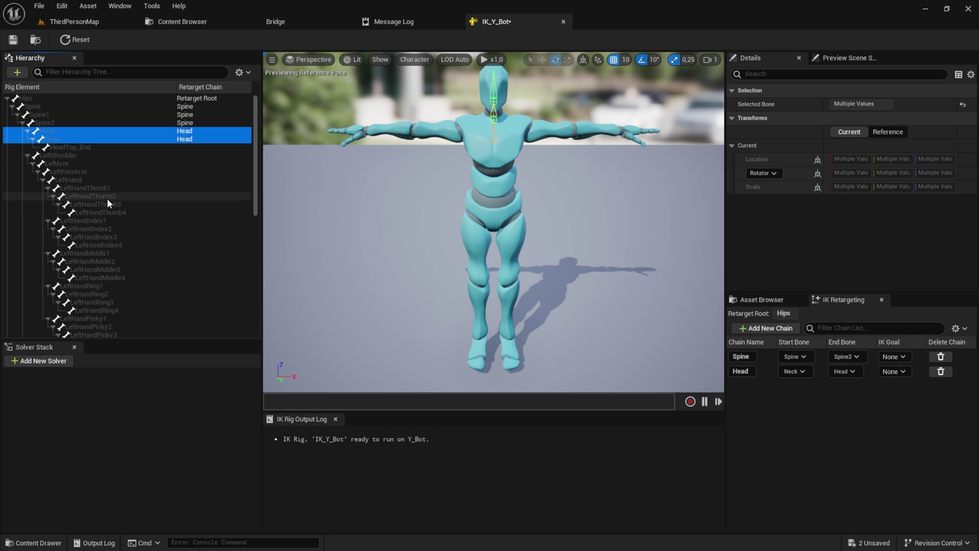
- Add a retarget chain for the single LeftShoulder bone and name it LeftShoulder
right_click(73, 155)
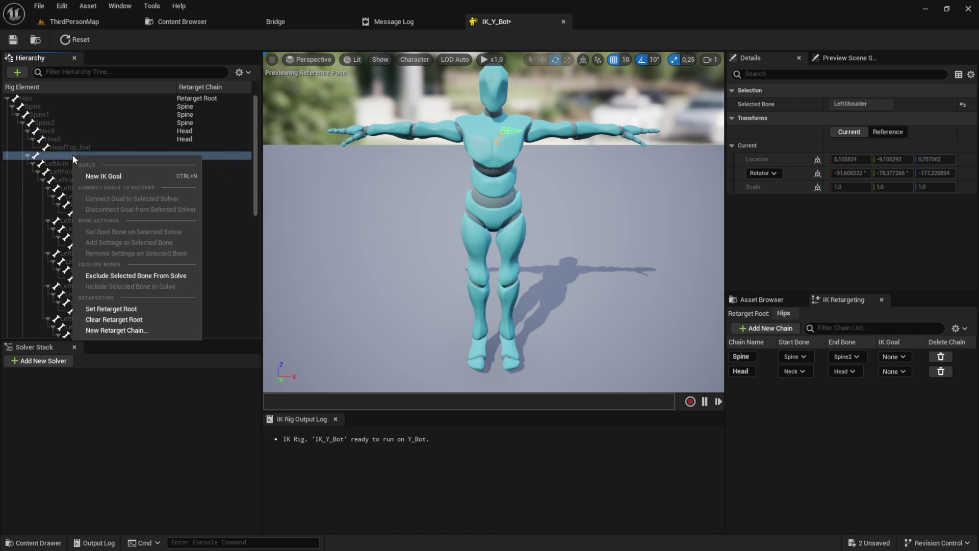
left_click(117, 329)
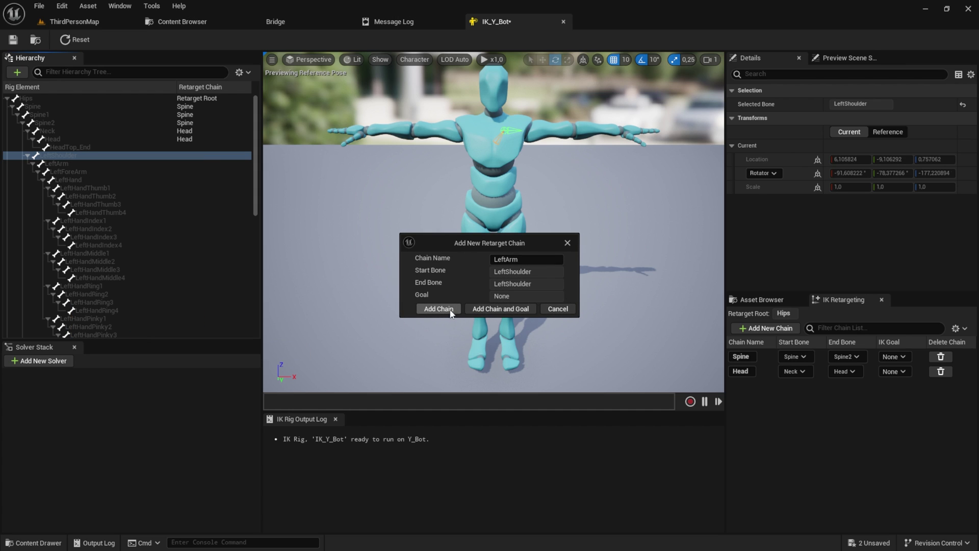
key("ctrl+a")
type("LeftShoulder")
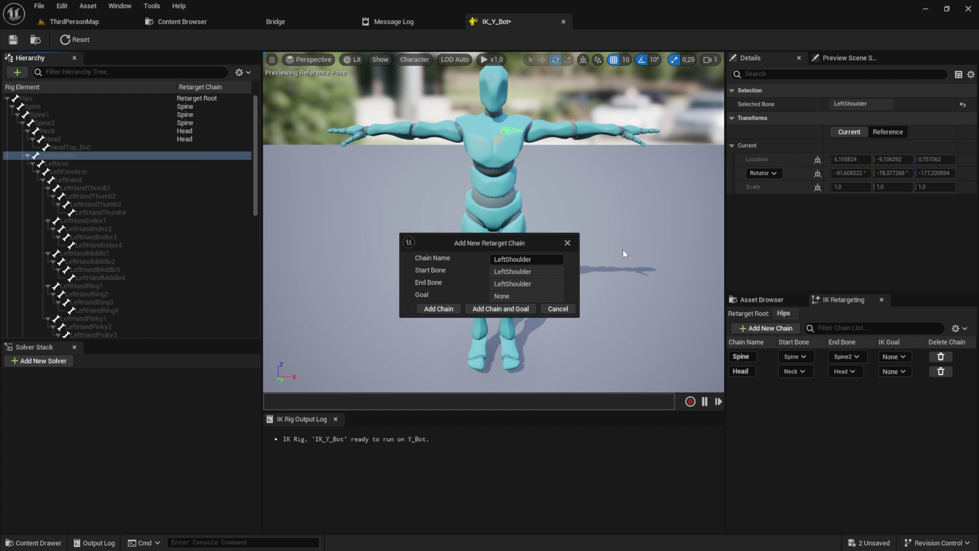
left_click(440, 309)
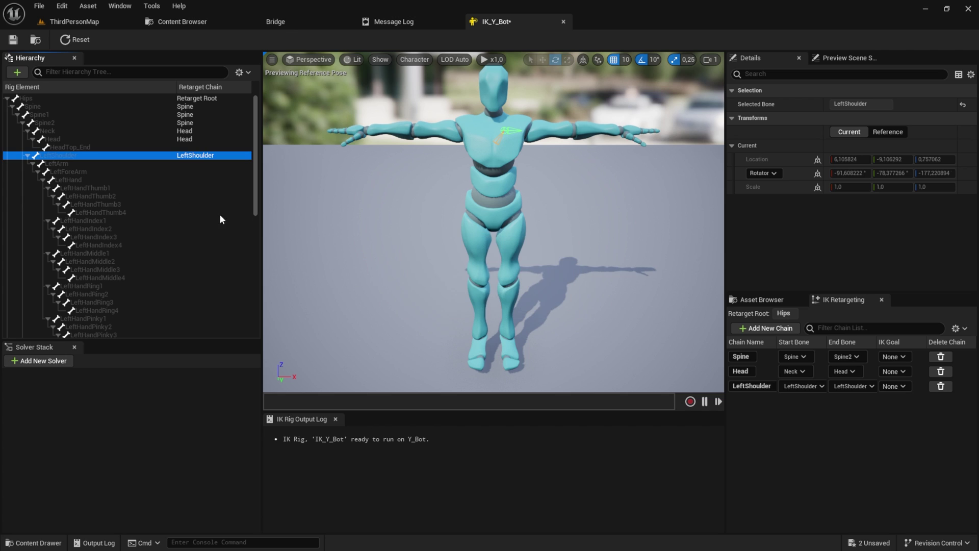
- Add a retarget chain named LeftArm running from the LeftArm bone to LeftHand, without a goal
left_click(141, 164)
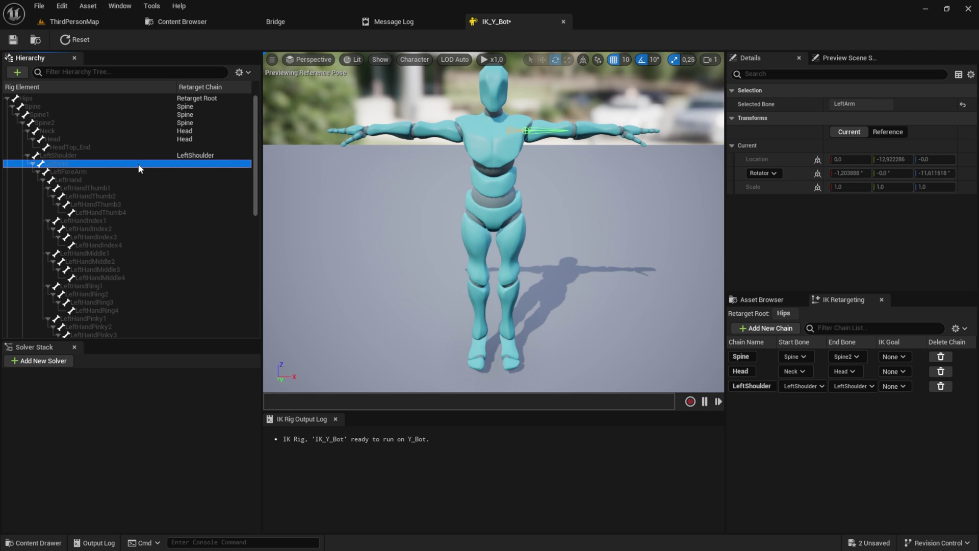
left_click(94, 179, "shift")
right_click(104, 177)
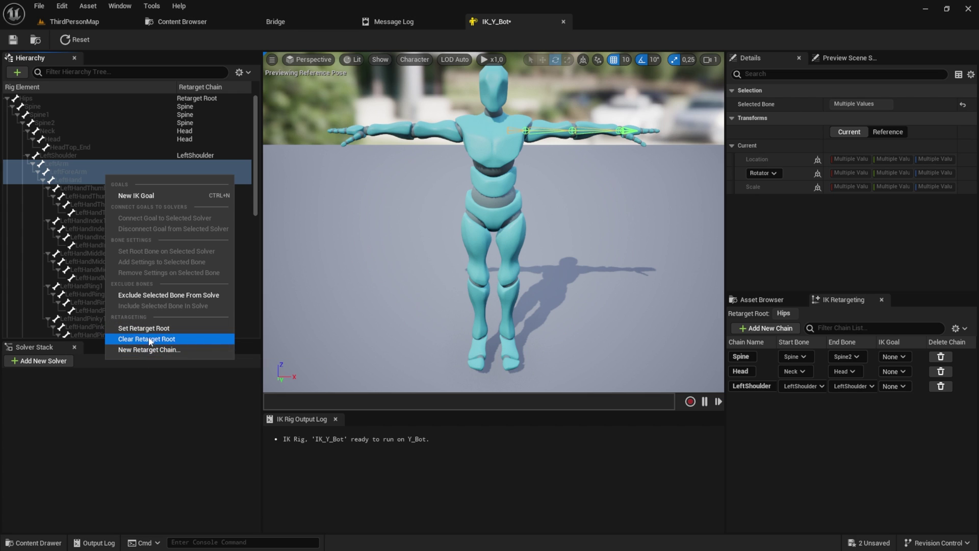
left_click(147, 350)
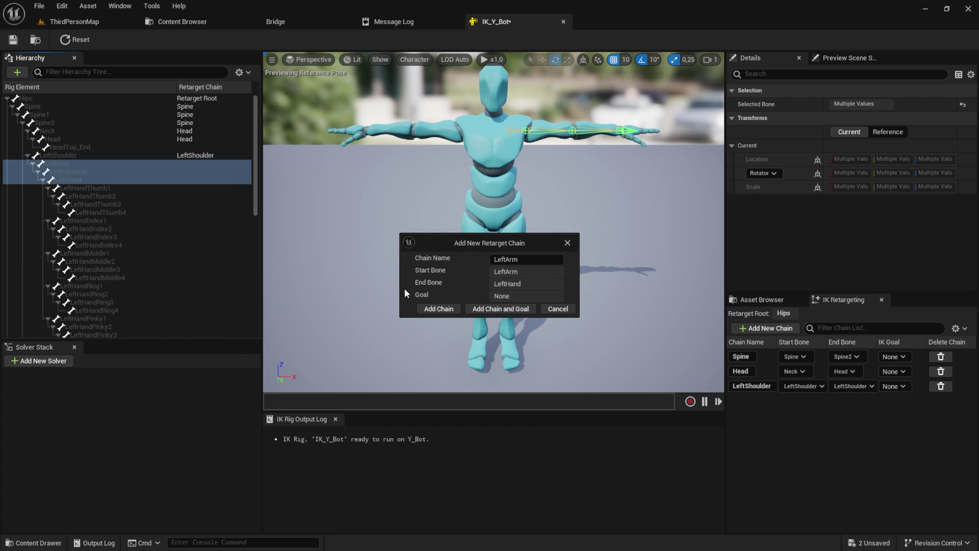
left_click(450, 309)
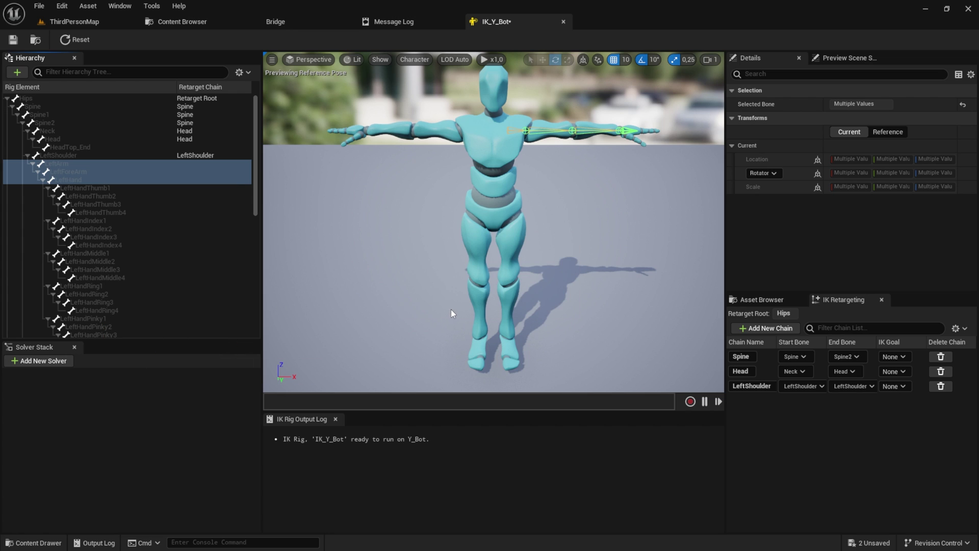
- Add a retarget chain from LeftHandThumb1 to LeftHandThumb3 and name it LeftThumb
left_click(124, 189)
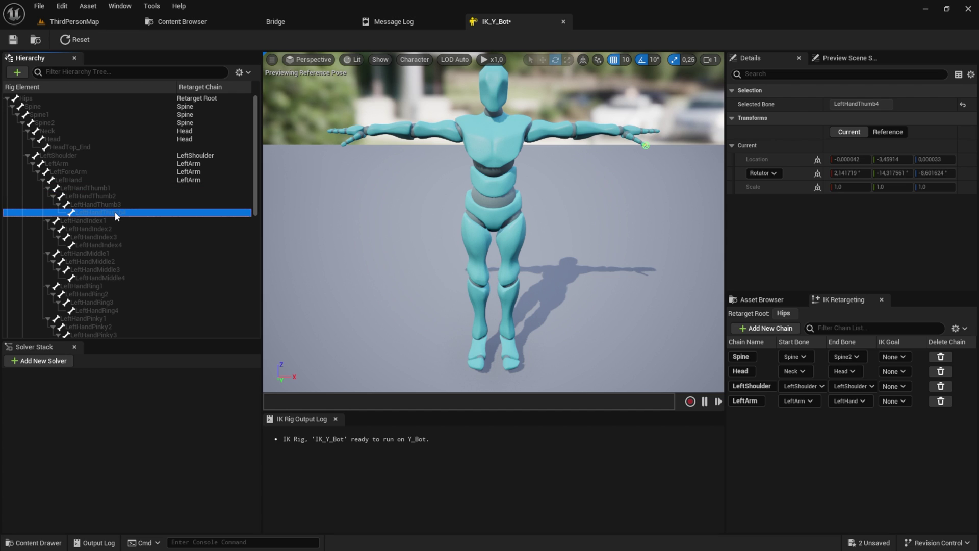
left_click(115, 205)
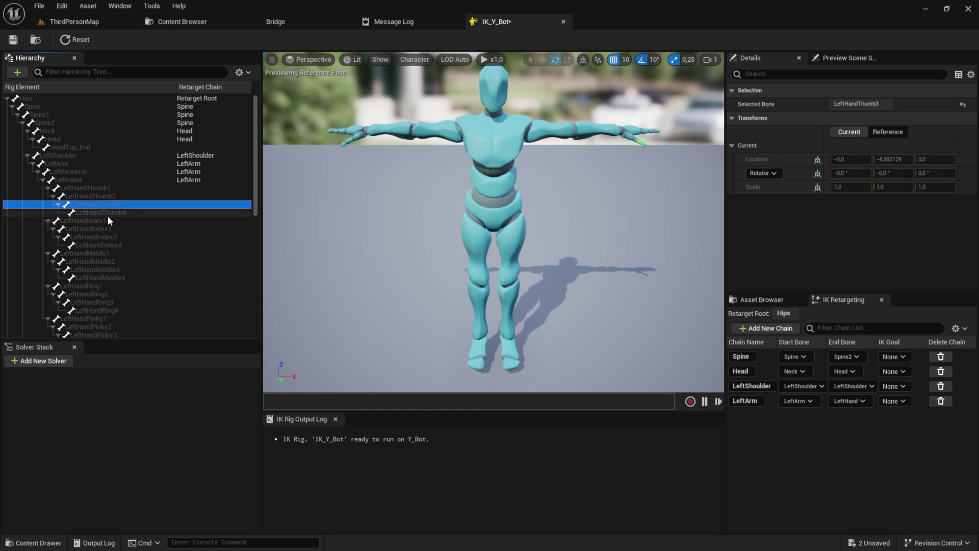
left_click(113, 189, "shift")
right_click(113, 195)
left_click(198, 357)
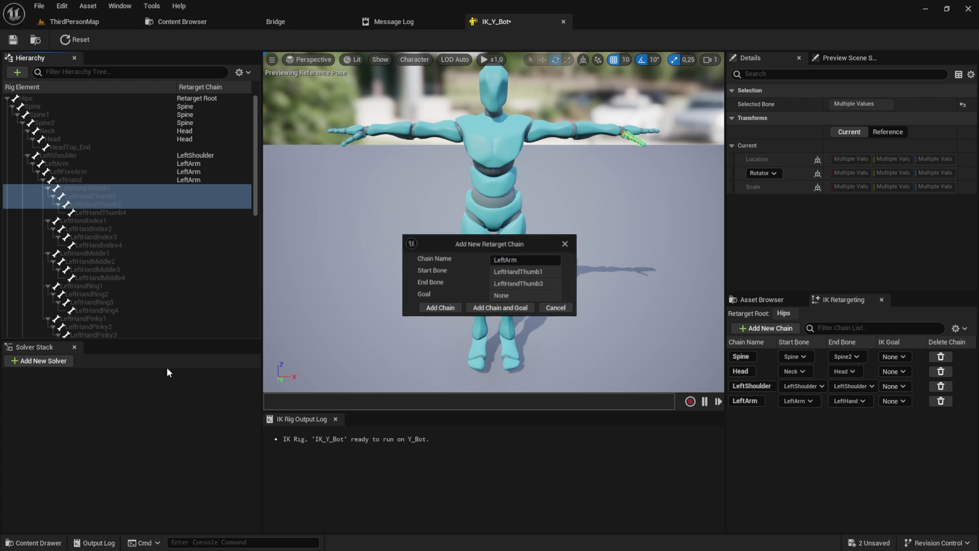
type("Thumb")
left_click(438, 309)
- Add a retarget chain from LeftHandIndex1 to LeftHandIndex3 and name it LeftIndex
scroll(88, 171, "down", 2)
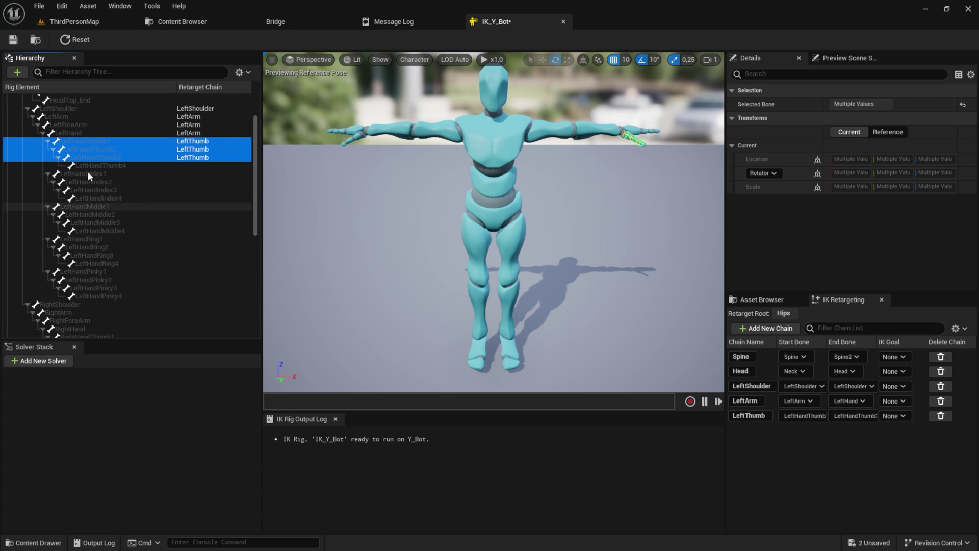
left_click(87, 174)
left_click(97, 190, "shift")
right_click(100, 186)
left_click_drag(506, 259, 522, 259)
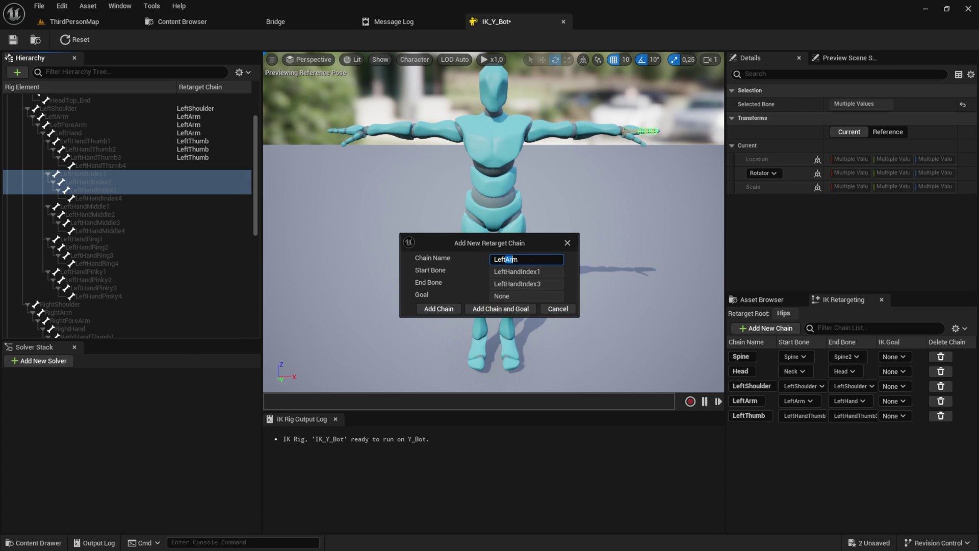
type("Index")
left_click(439, 309)
- Add a retarget chain from LeftHandMiddle1 to LeftHandMiddle3 and name it LeftMiddle
left_click(93, 208)
left_click(96, 223, "shift")
right_click(109, 211)
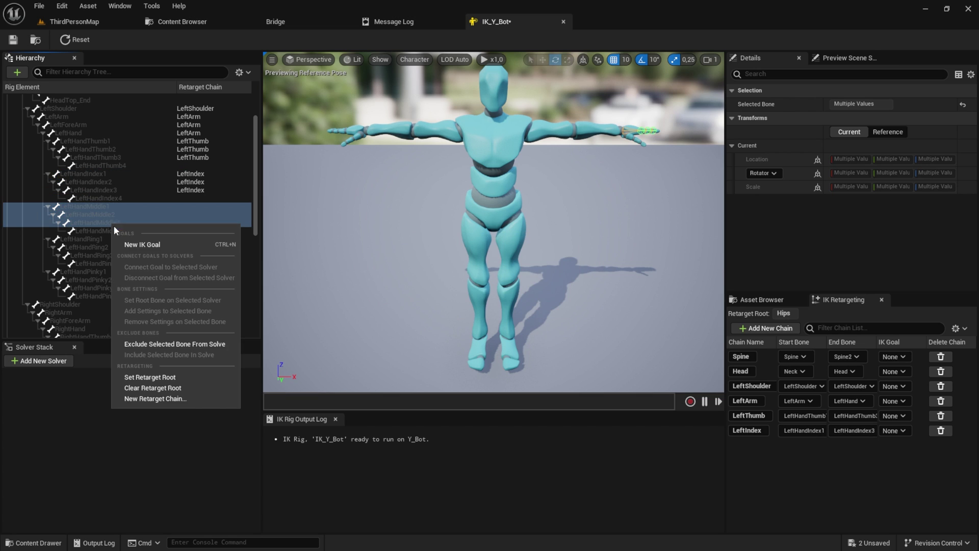
left_click(144, 400)
type("Middle")
key("Return")
- Add a retarget chain from LeftHandRing1 to LeftHandRing3 and name it LeftRing
left_click(92, 238)
left_click(97, 255, "shift")
right_click(105, 256)
left_click(146, 429)
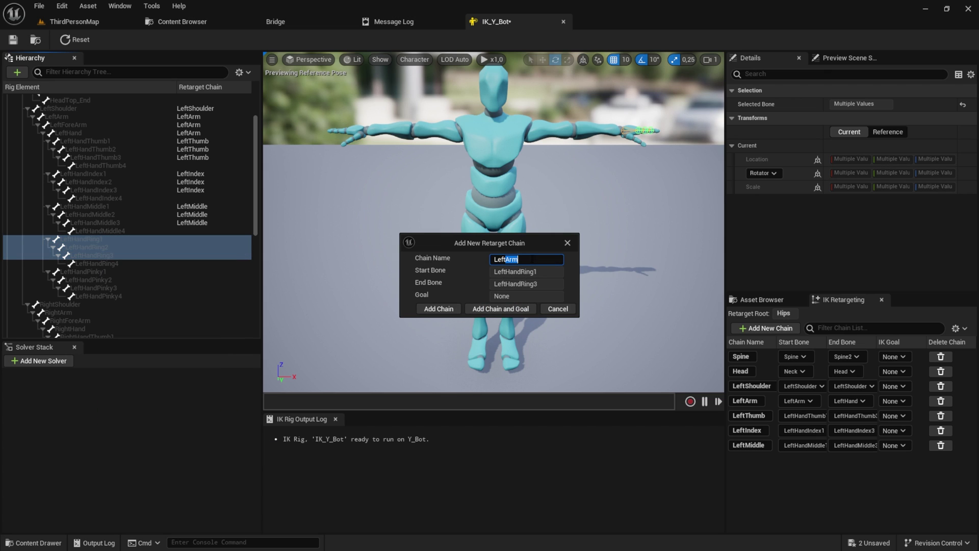
type("Ring")
key("Return")
- Add a retarget chain from LeftHandPinky1 to LeftHandPinky3 and name it LeftPinky
left_click(91, 255)
left_click(99, 271, "shift")
right_click(131, 270)
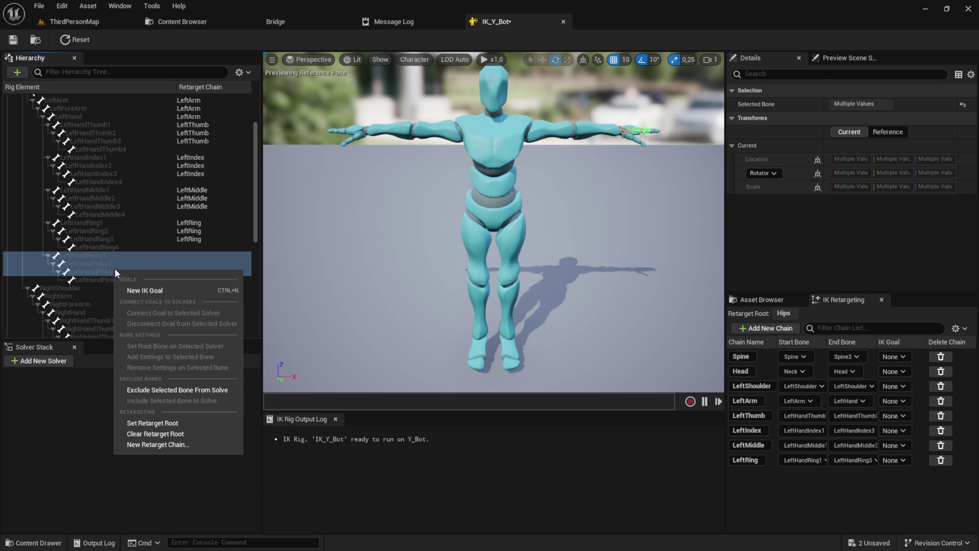
left_click(158, 444)
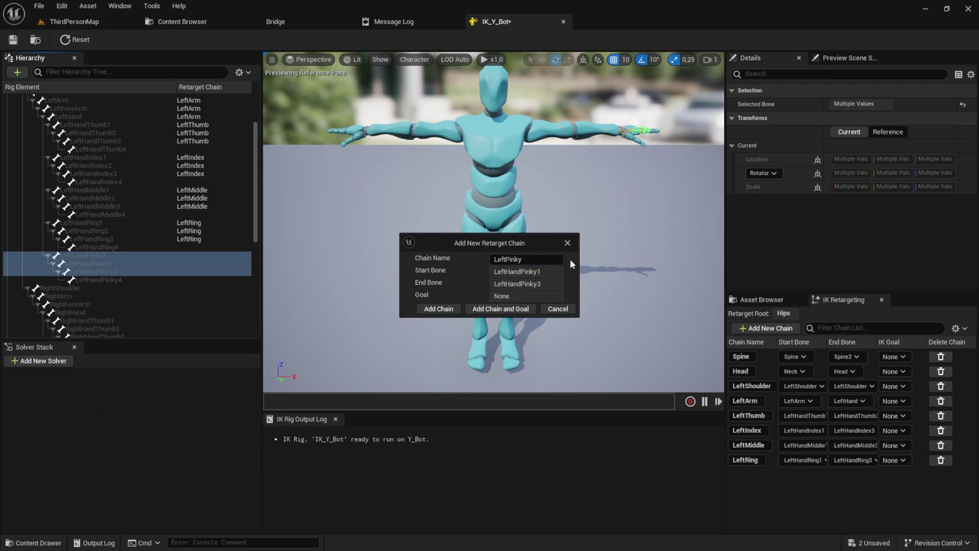
key("Return")
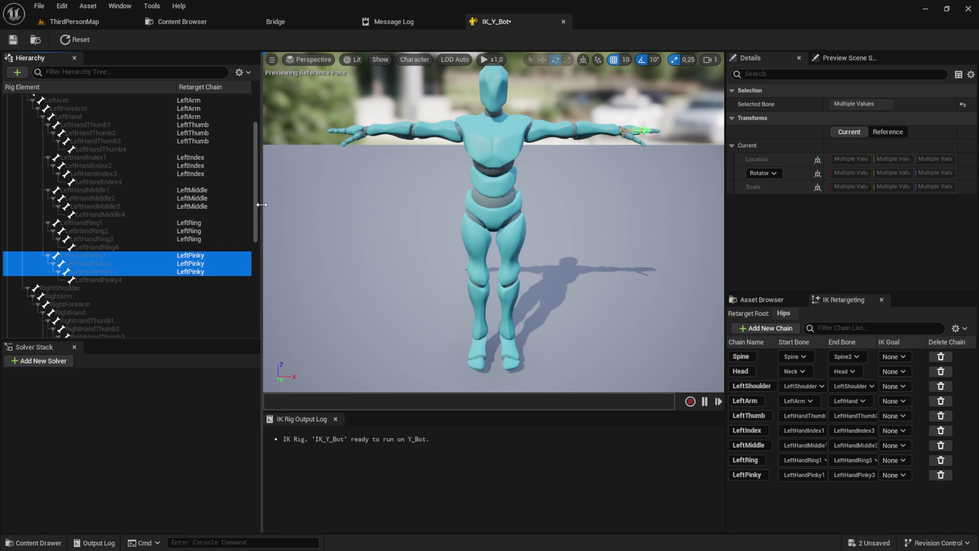
- Add a retarget chain named LeftLeg running from LeftUpLeg to LeftToeBase, without a goal
scroll(239, 322, "down", 10)
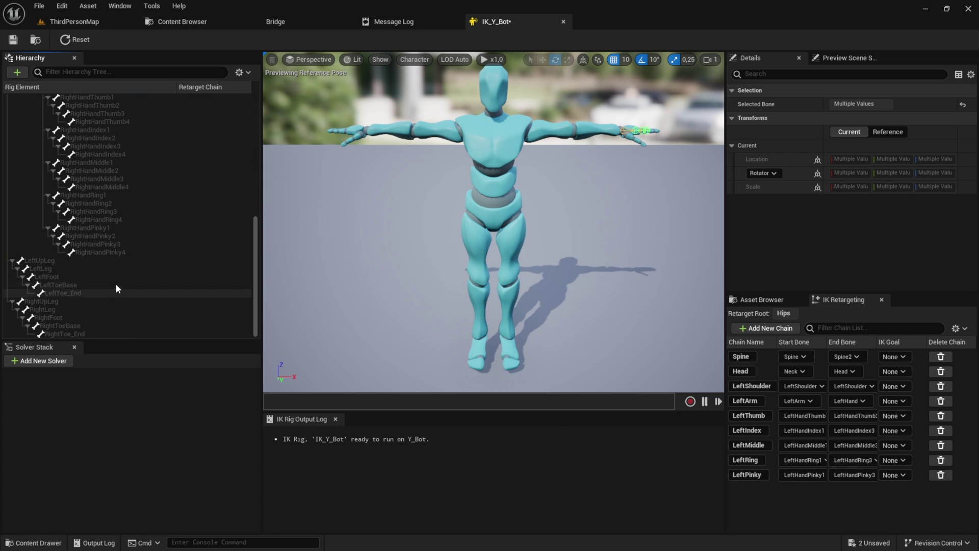
left_click(61, 261)
left_click(66, 286, "shift")
right_click(66, 287)
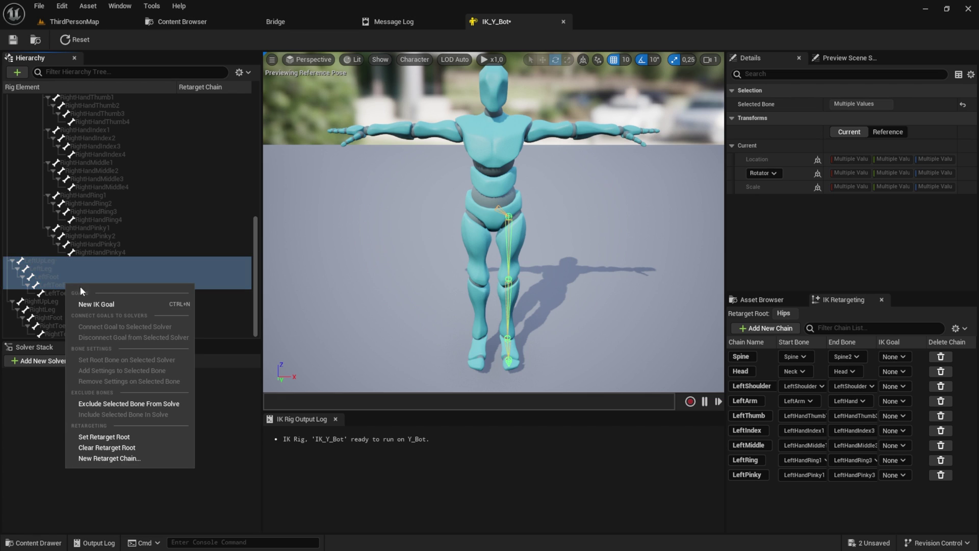
left_click(113, 459)
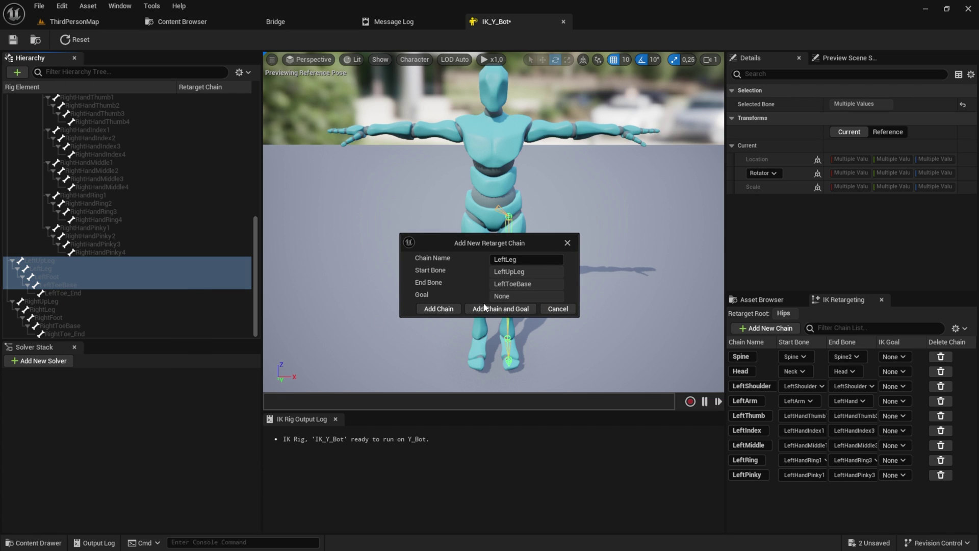
left_click(439, 308)
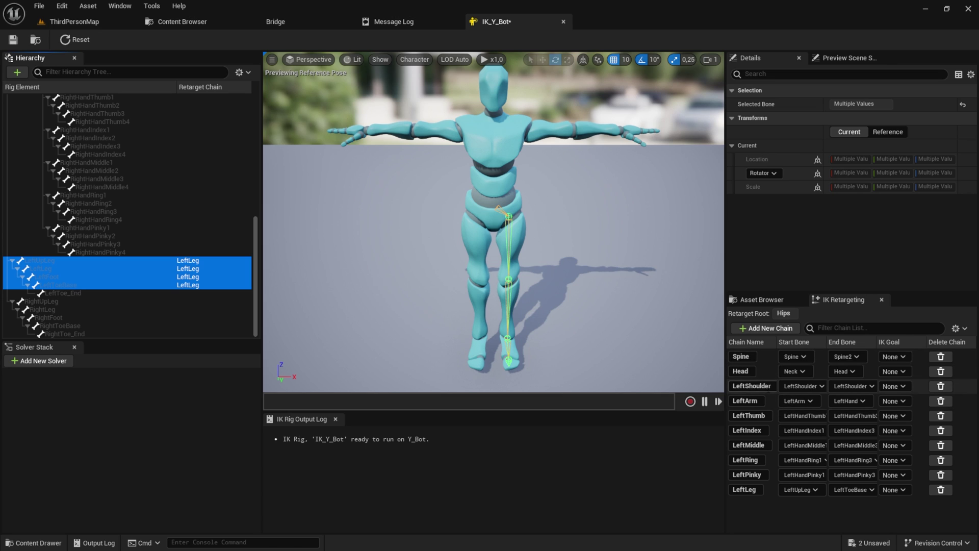
- Mirror the LeftShoulder and LeftArm chains to add RightShoulder and RightArm retarget chains without goals
right_click(778, 389)
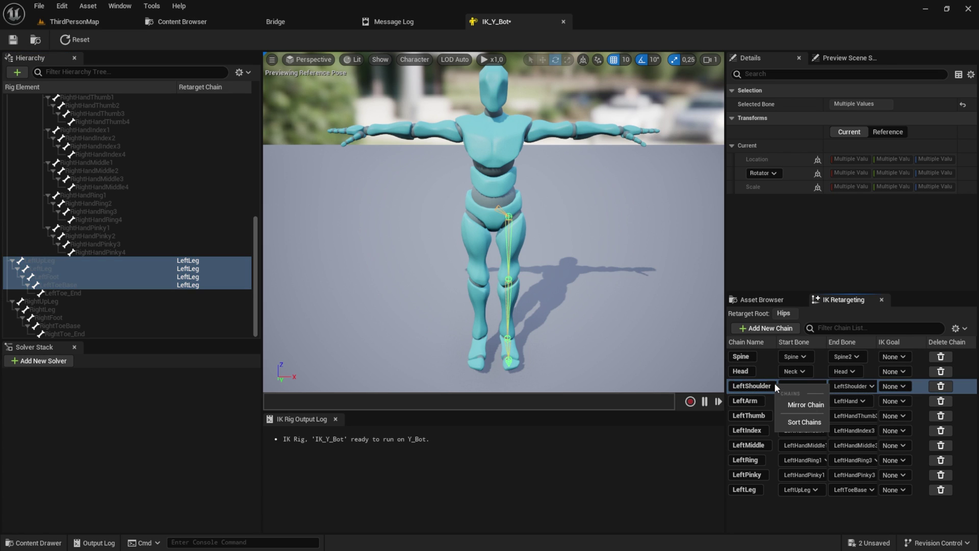
left_click(800, 404)
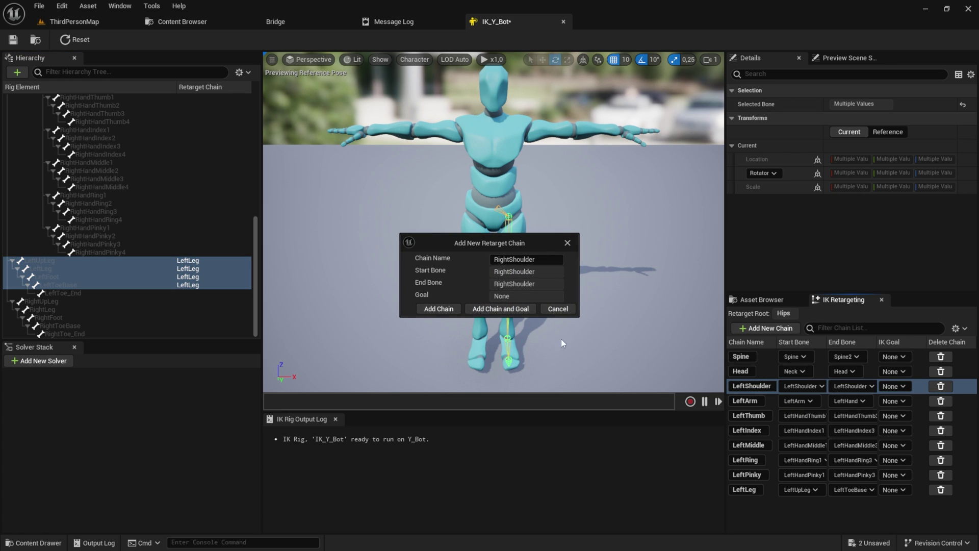
left_click(440, 311)
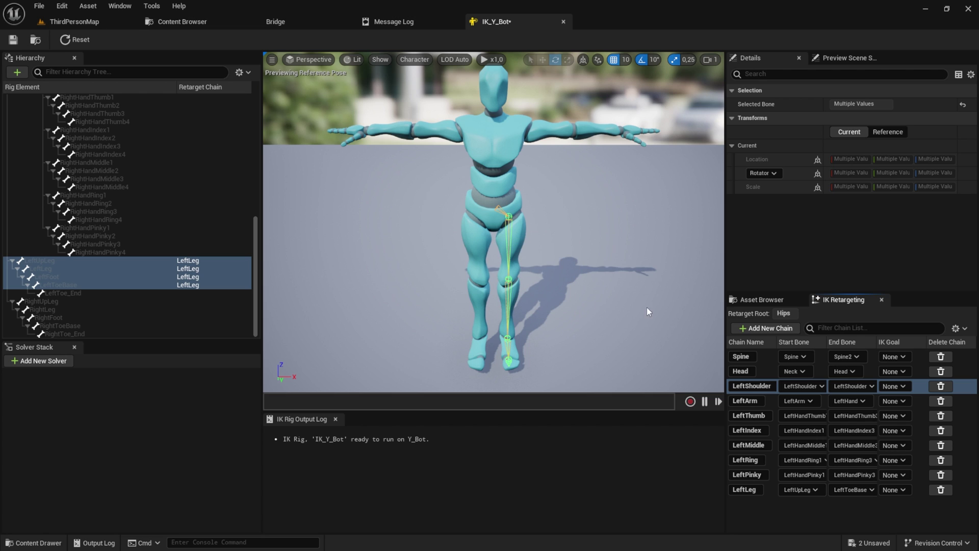
right_click(771, 401)
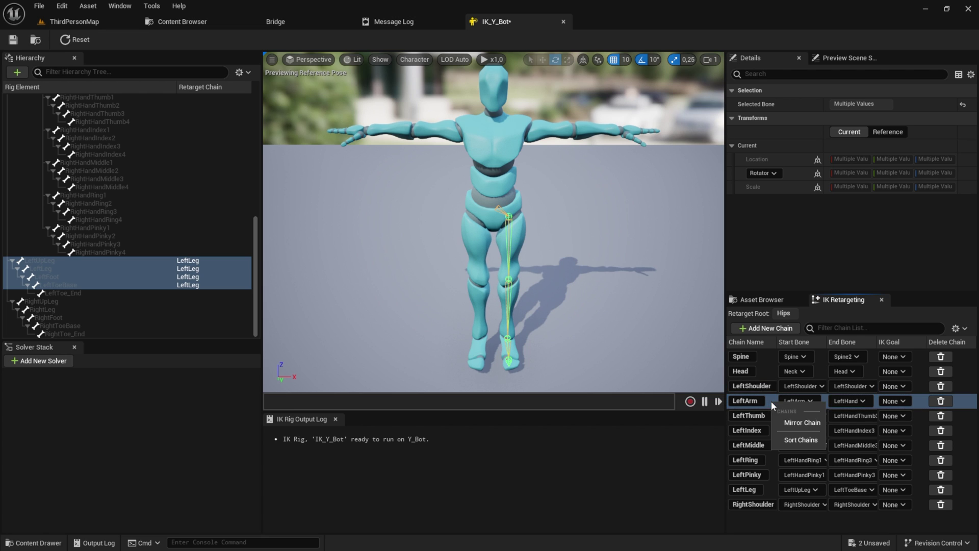
left_click(799, 423)
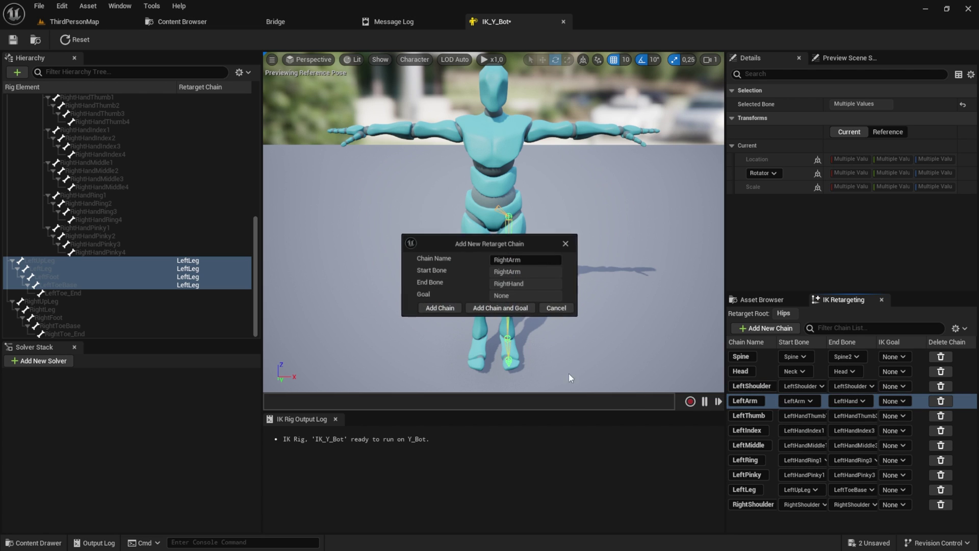
left_click(443, 309)
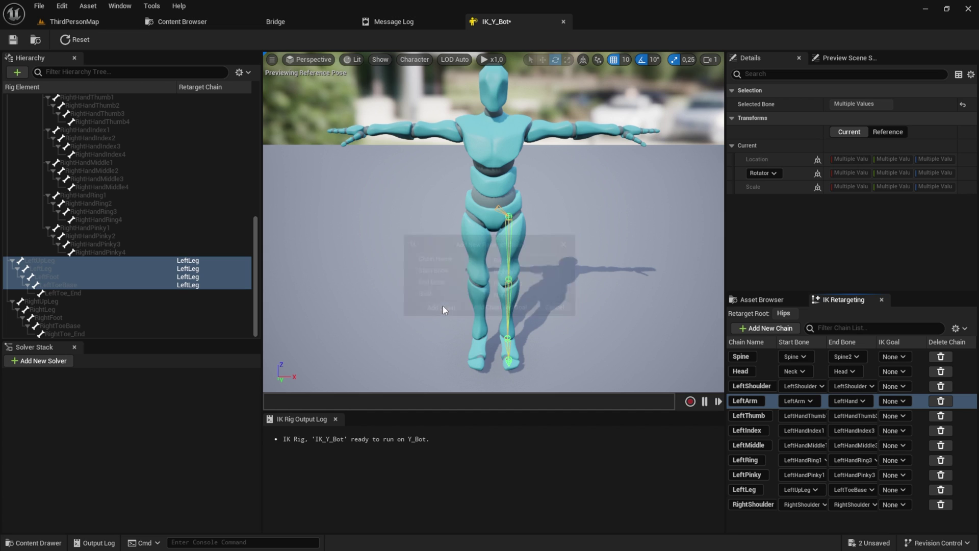
- Mirror all chains from LeftThumb through LeftLeg together, adding each matching right-side finger and leg chain without a goal
left_click(773, 414)
left_click(770, 489, "shift")
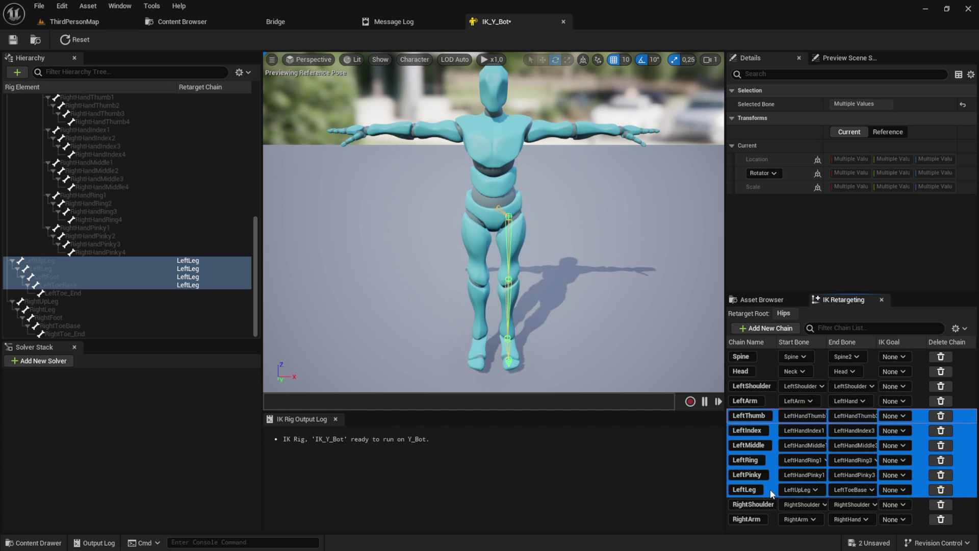
right_click(771, 493)
left_click(801, 511)
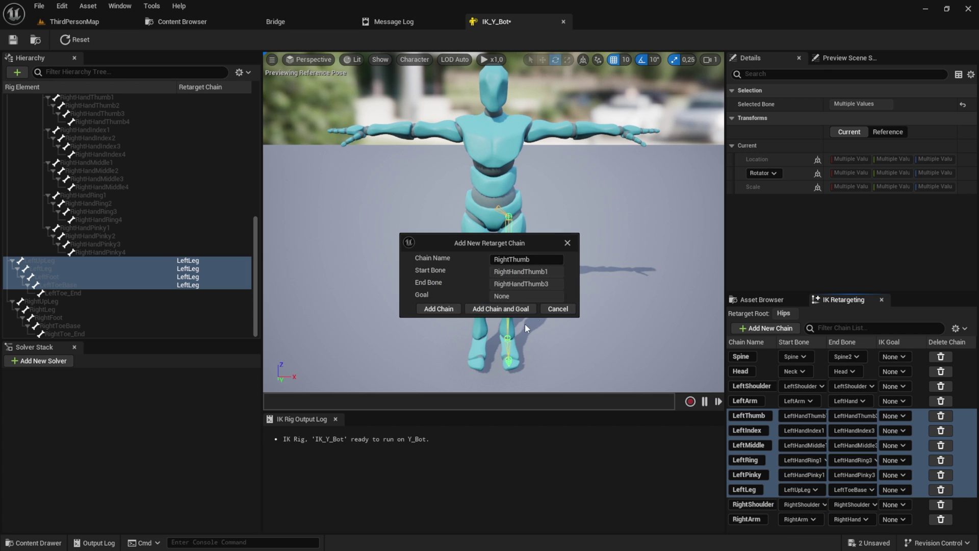
left_click(457, 312)
left_click(440, 309)
left_click(450, 310)
left_click(437, 310)
left_click(438, 310)
left_click(449, 310)
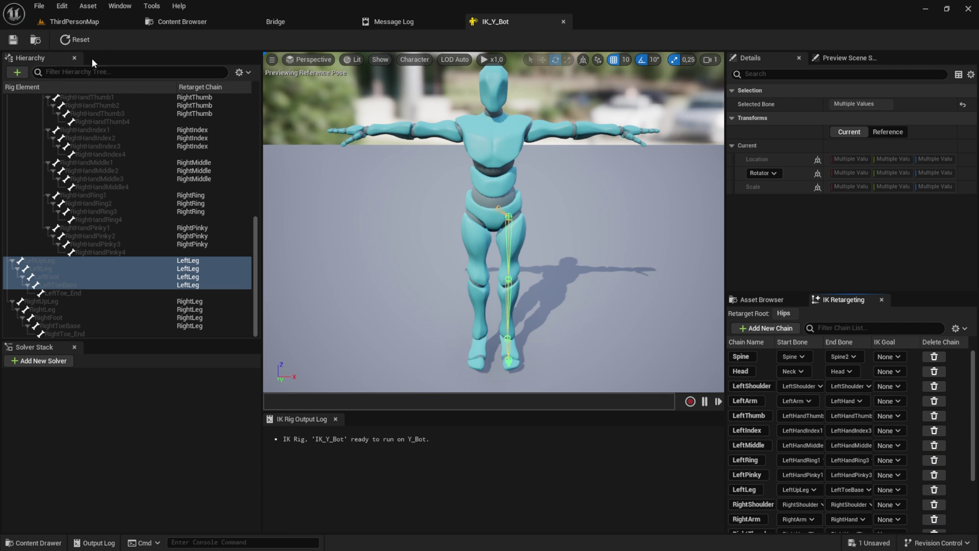
- Create an IK Retargeter from the IK_Y_Bot rig in the Mixamo folder and open it
left_click(84, 23)
key("ctrl+space")
left_click(419, 441)
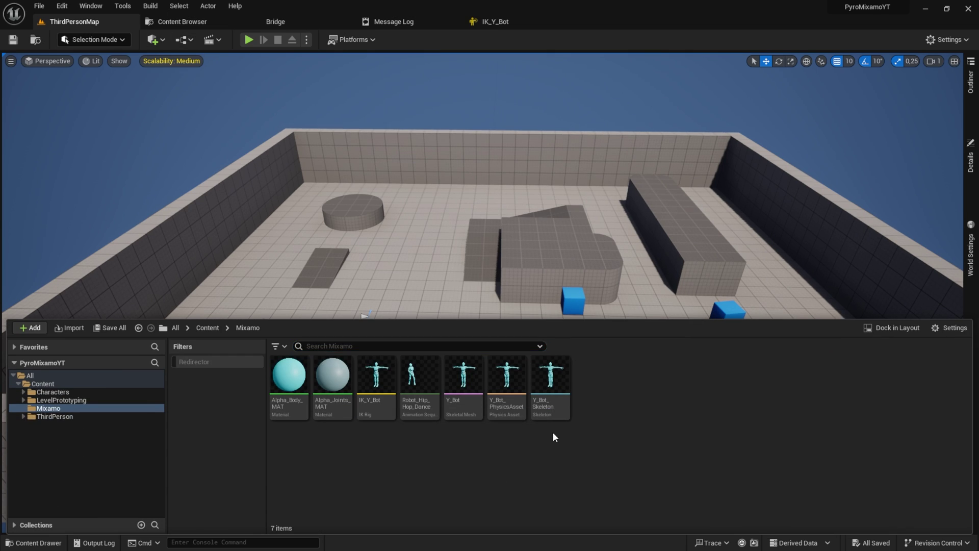
right_click(383, 387)
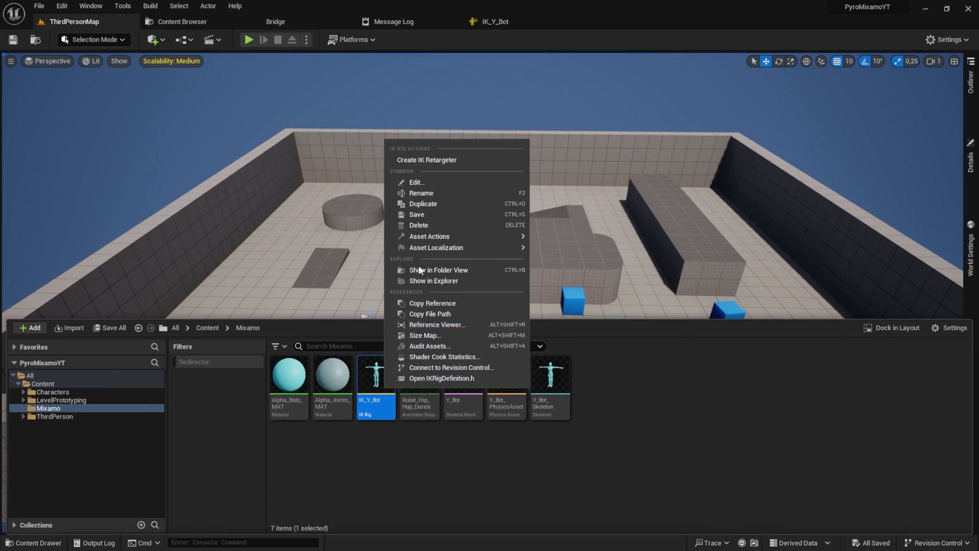
left_click(437, 160)
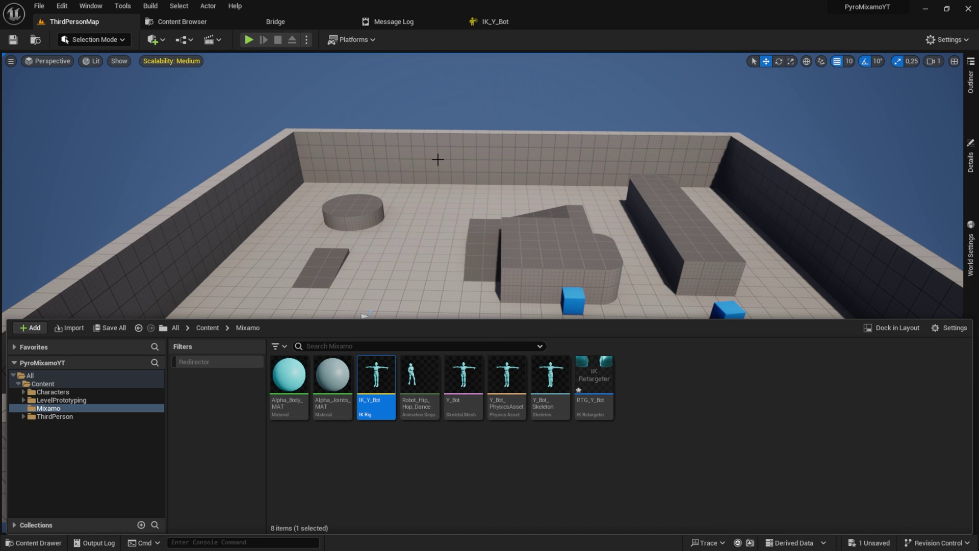
double_click(596, 380)
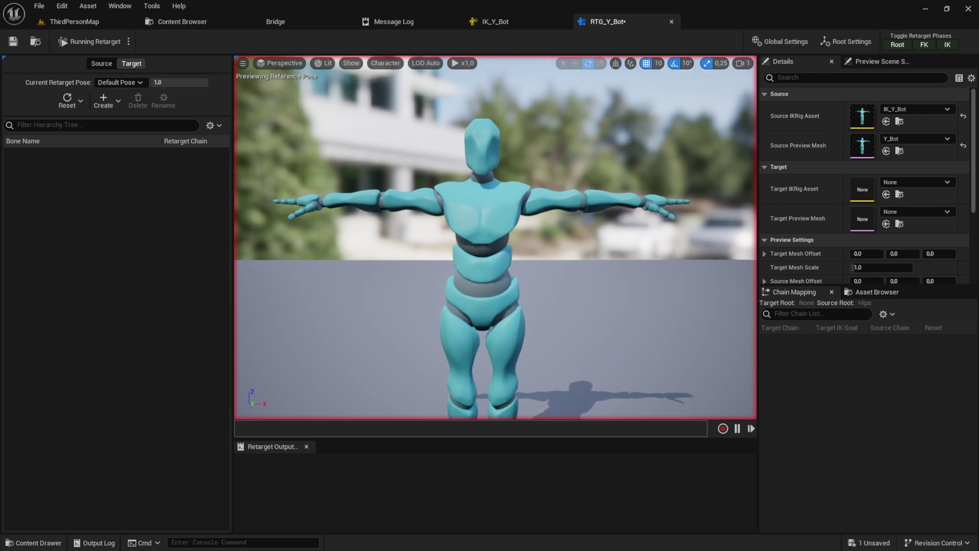
- Compare the retargeter's source and target bone hierarchies with the whole source character in view
right_click_drag(519, 213, 540, 211)
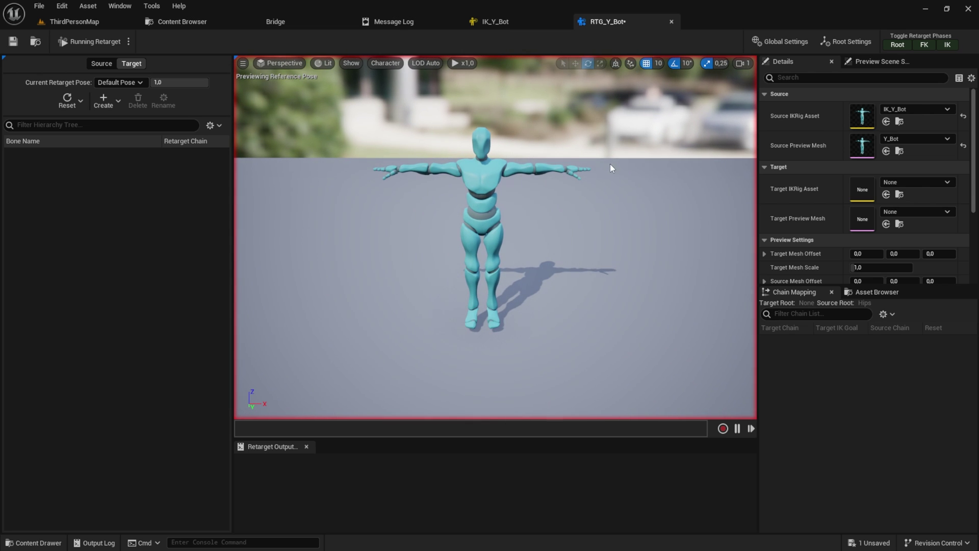
left_click(131, 63)
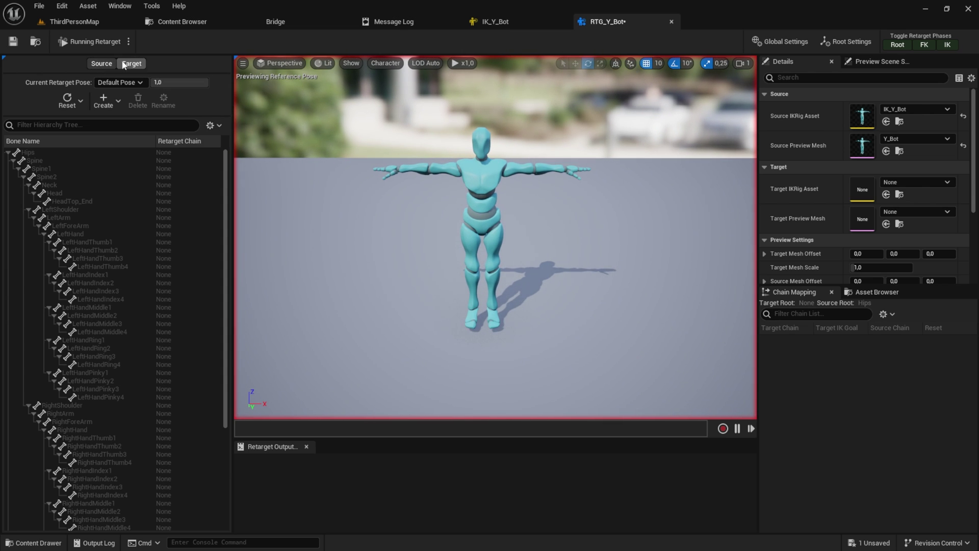
left_click(110, 64)
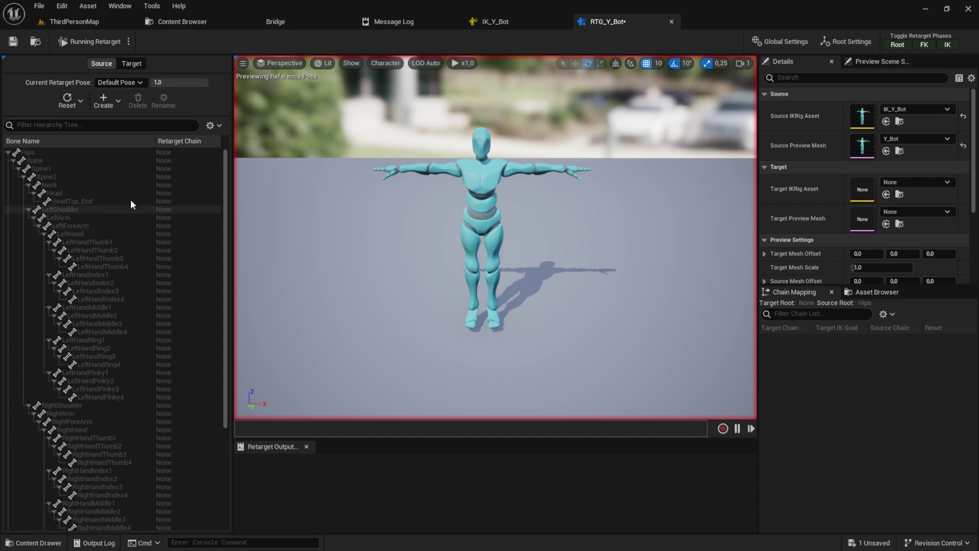
left_click(90, 153)
left_click(94, 177)
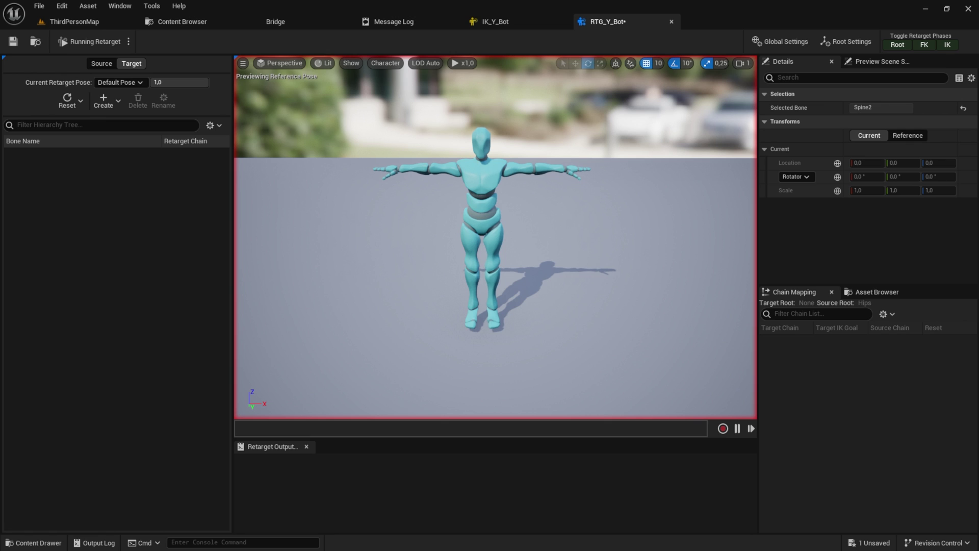
- Set the Target IKRig Asset to IK_Mannequin and auto-map all chains by exact name
left_click(634, 126)
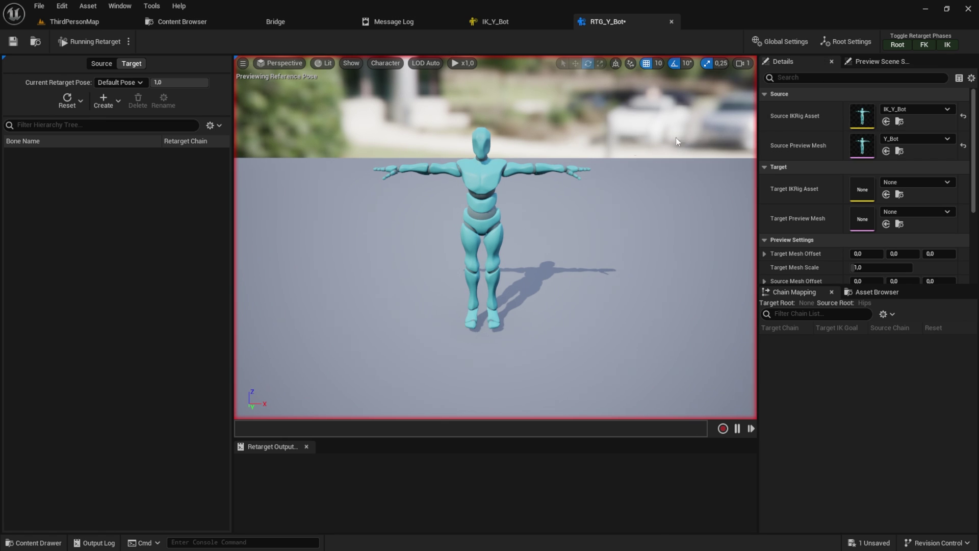
left_click(913, 182)
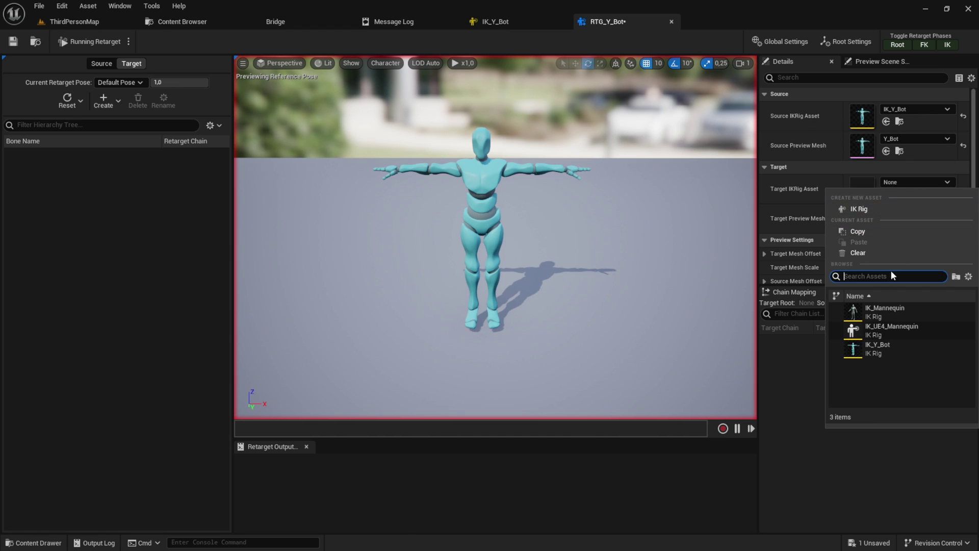
left_click(892, 310)
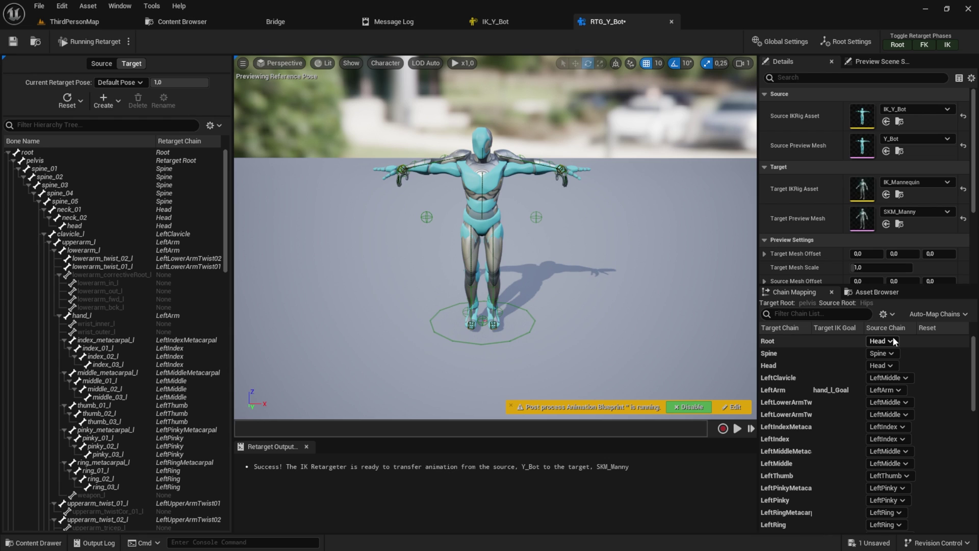
left_click(941, 316)
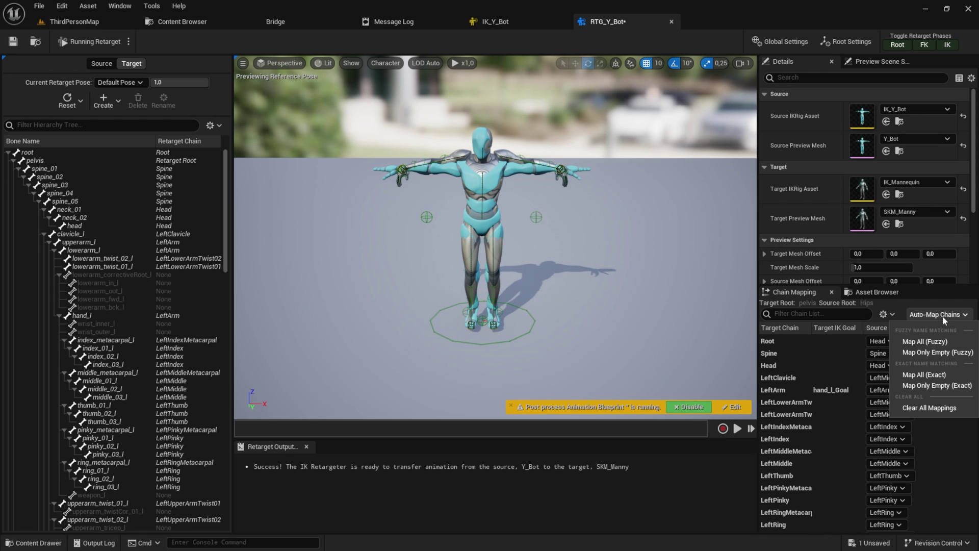
left_click(941, 374)
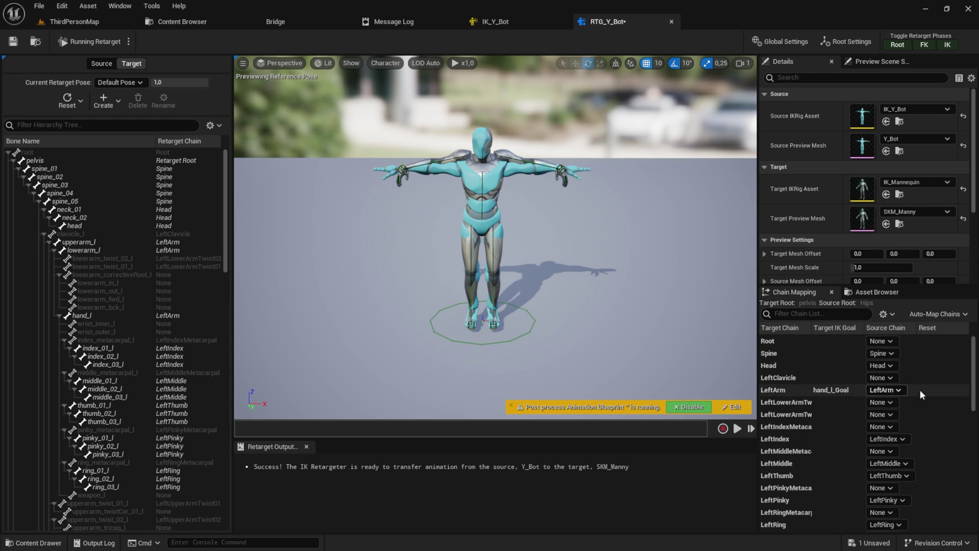
- Map the LeftClavicle target chain to LeftShoulder and the RightClavicle target chain to RightShoulder
left_click(885, 380)
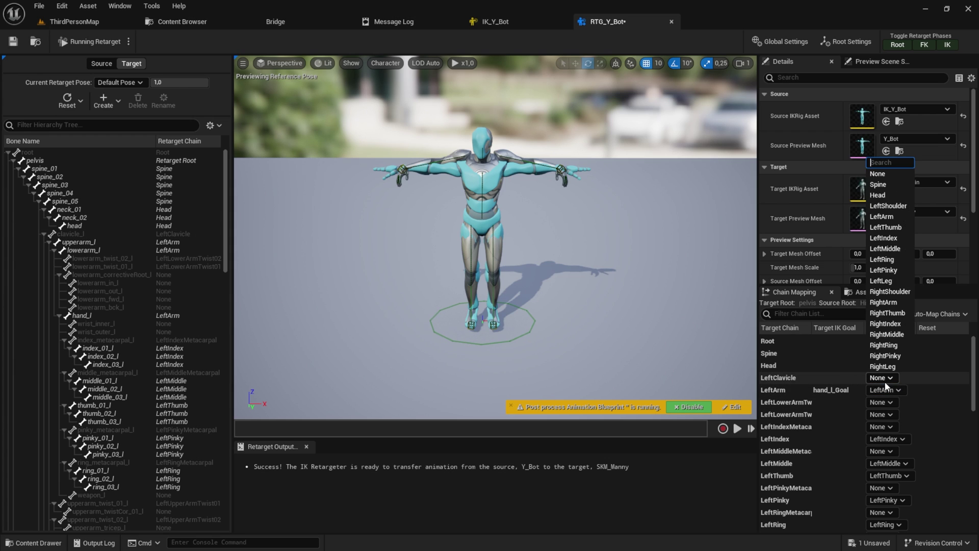
left_click(896, 206)
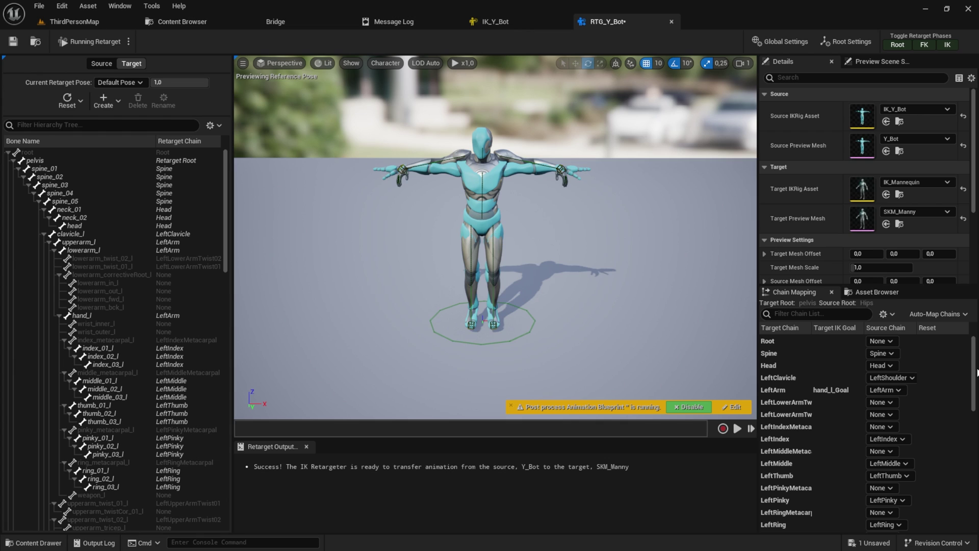
scroll(977, 372, "down", 5)
left_click(885, 429)
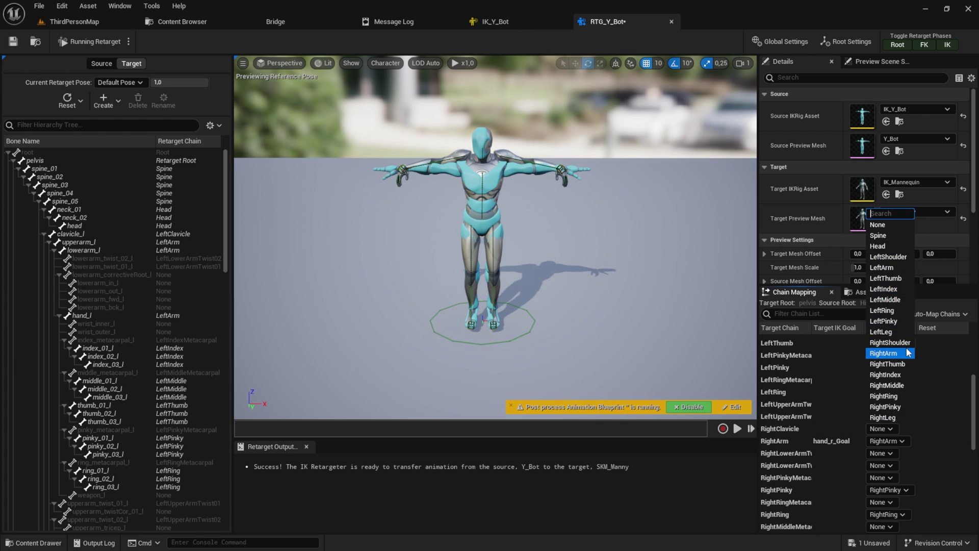
left_click(907, 352)
left_click(905, 430)
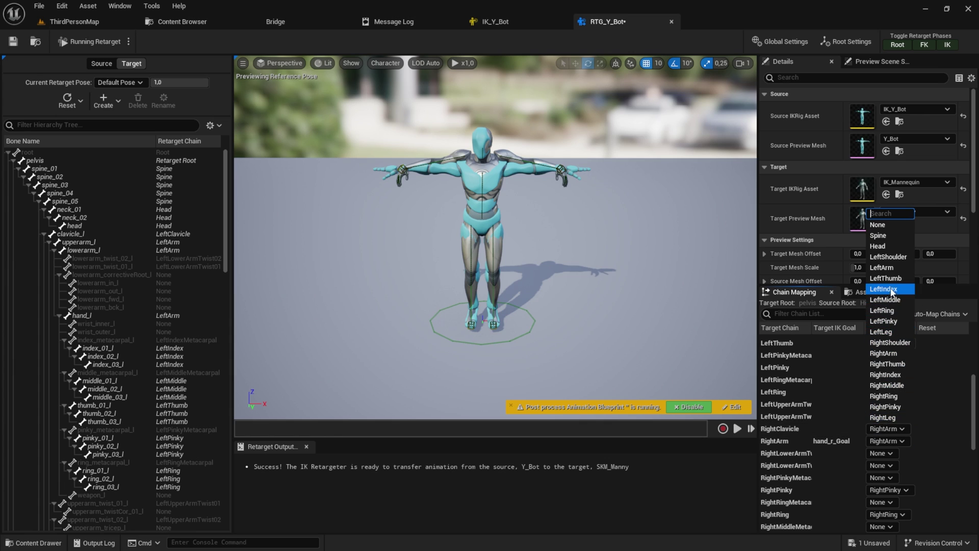
left_click(891, 343)
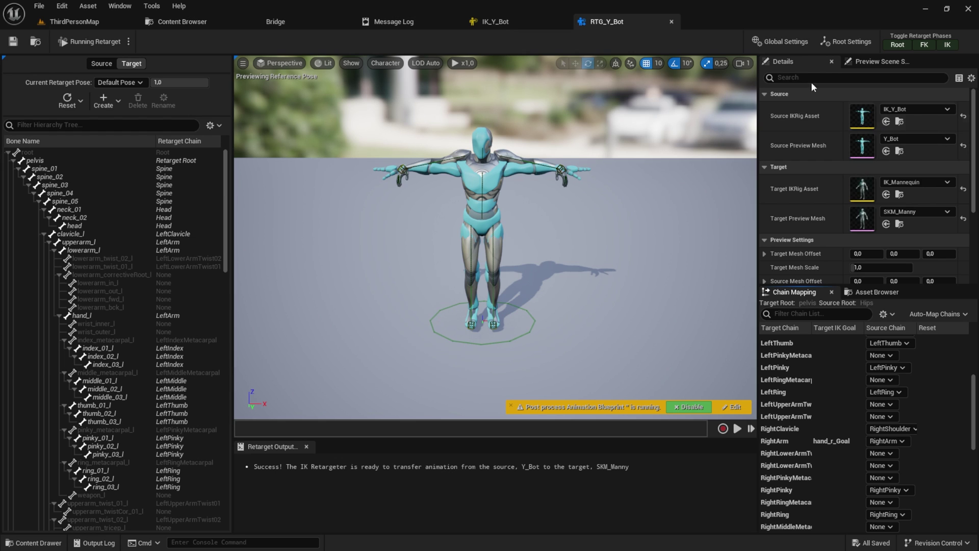
- Set the first Target Mesh Offset value to 100 to separate the mannequin from the source character
left_click(865, 65)
left_click(805, 60)
scroll(844, 165, "down", 2)
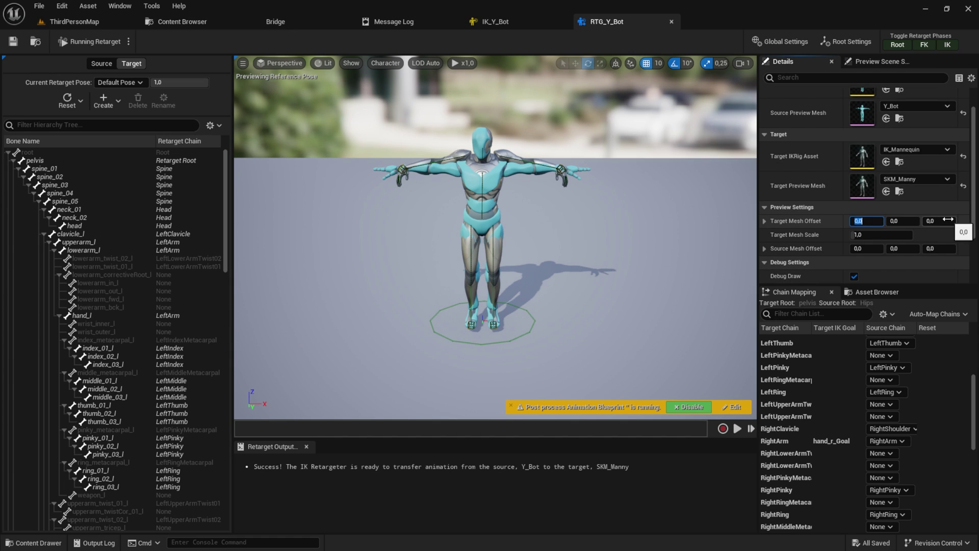
key("Return")
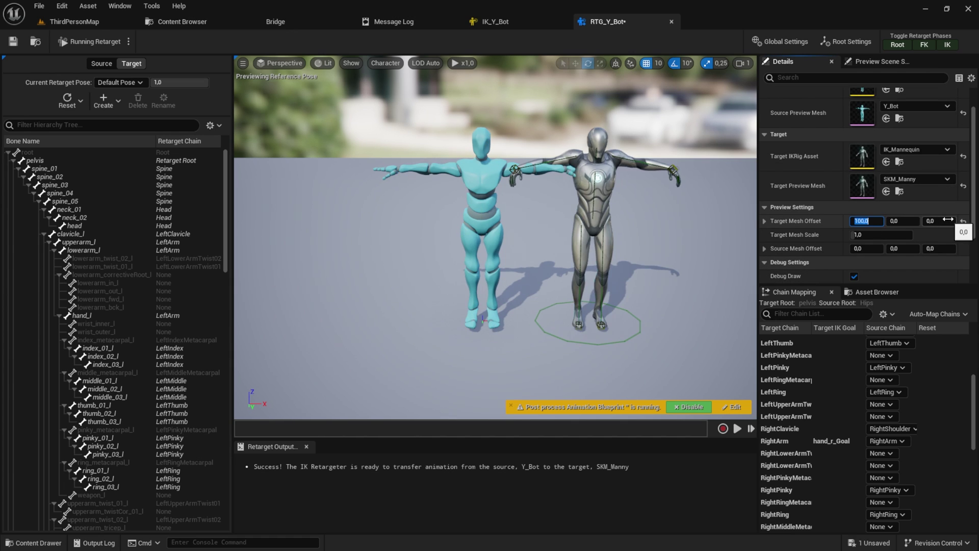
- Switch to editing the target retarget pose and rotate upperarm_l by 50° about its second axis towards a T-pose
mouse_move(480, 194)
right_mouse_down()
mouse_move(587, 194)
mouse_move(494, 183)
right_mouse_up()
left_click(128, 42)
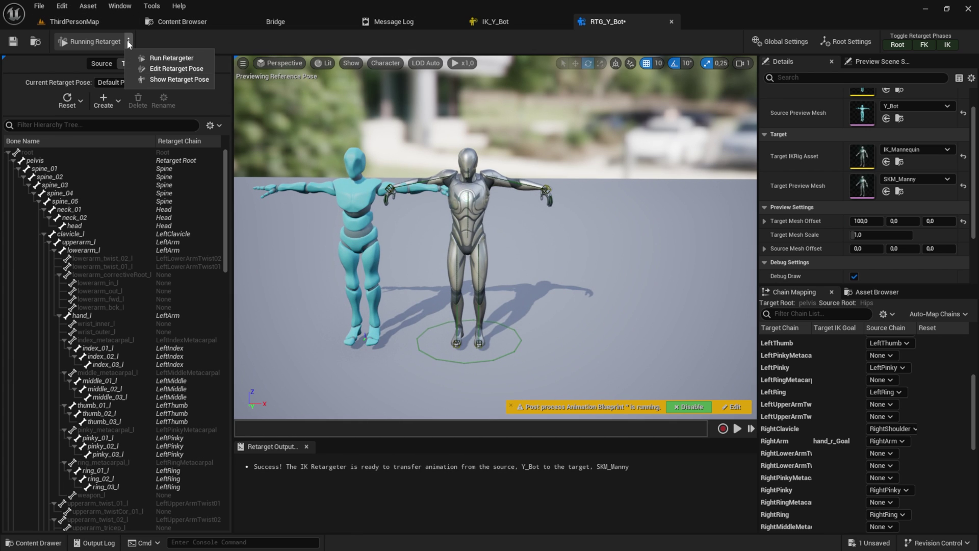
left_click(175, 68)
scroll(551, 151, "up", 5)
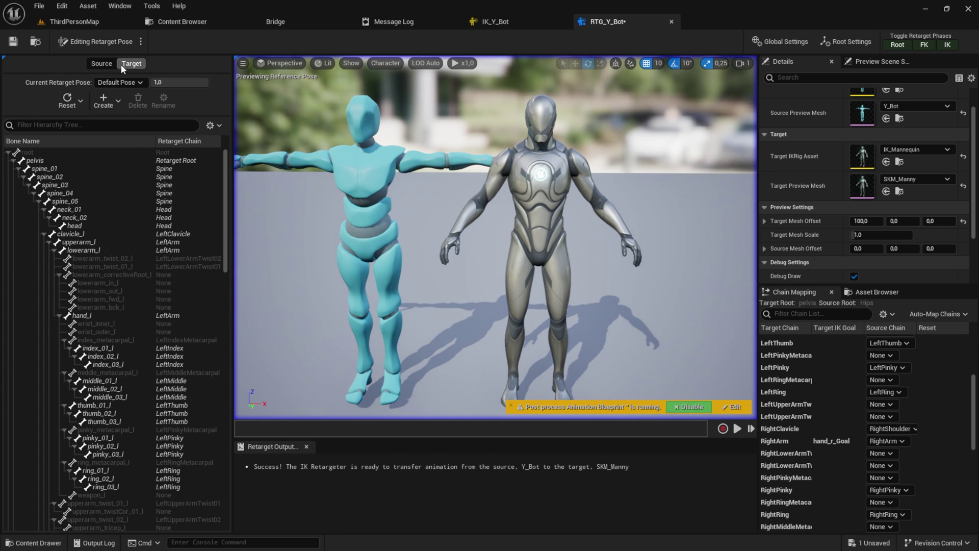
left_click(78, 241)
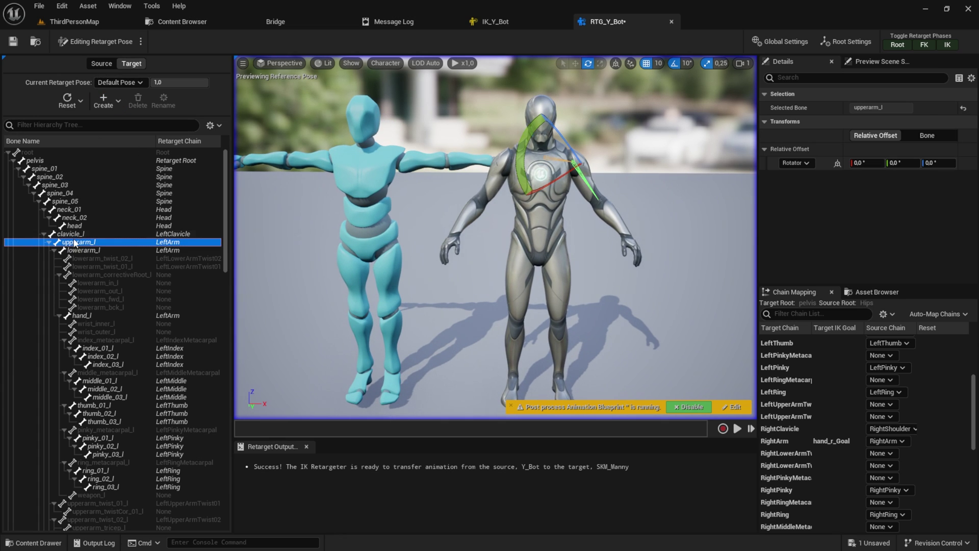
left_click_drag(556, 153, 612, 224)
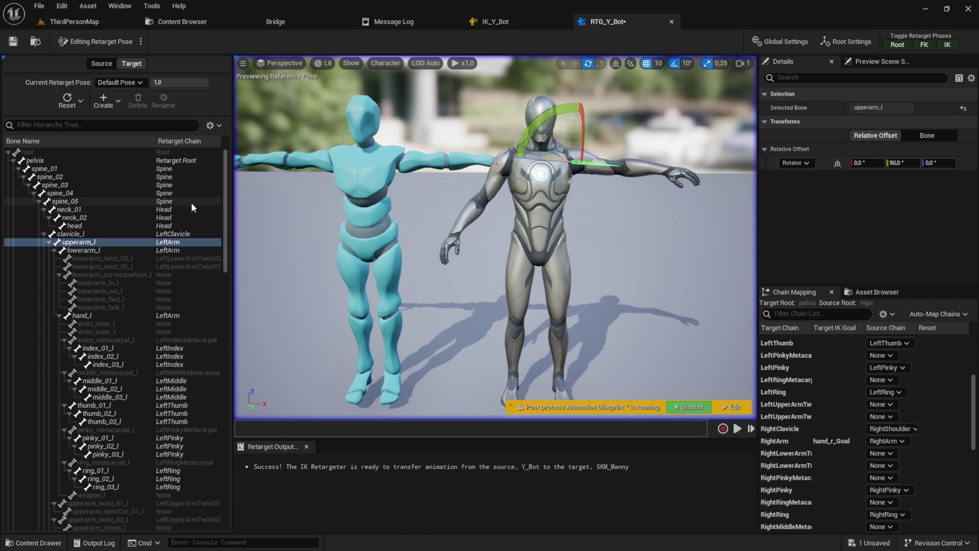
- Rotate the upperarm_r bone of the target by 50° about its second axis to match the other arm
left_click(49, 242)
left_click(44, 266)
left_click(44, 266)
left_click(66, 274)
left_click_drag(539, 130, 563, 169)
mouse_move(491, 101)
left_mouse_down()
mouse_move(480, 105)
mouse_move(490, 101)
left_mouse_up()
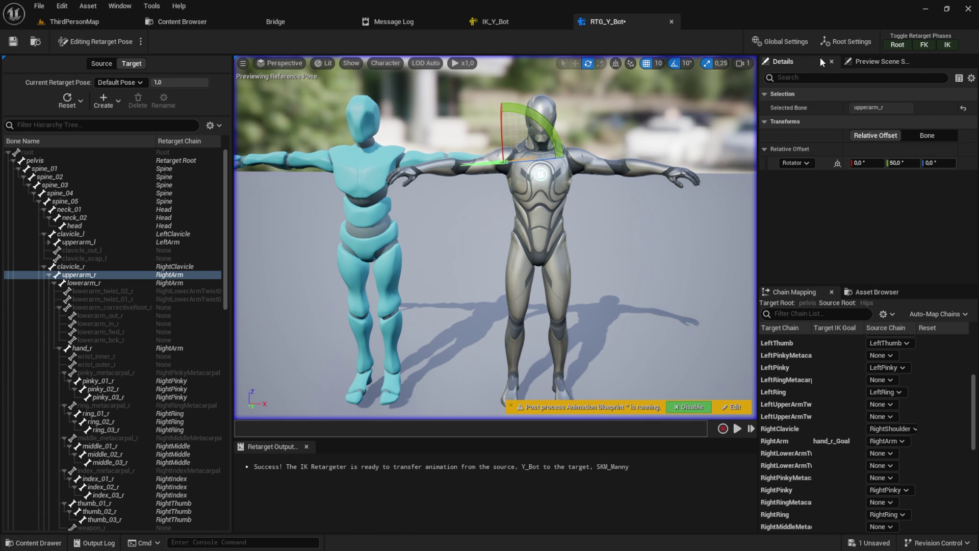
- Set the first Target Mesh Offset value to 0 to overlay the mannequin on the source character
left_click(870, 61)
left_click(796, 61)
left_click(714, 128)
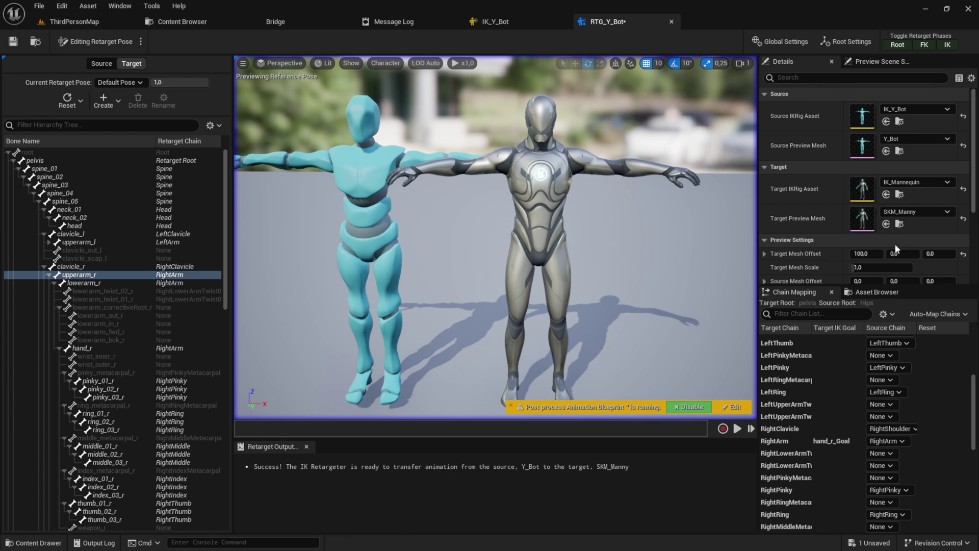
left_click(874, 255)
type("0")
key("Return")
middle_click_drag(494, 240, 658, 255)
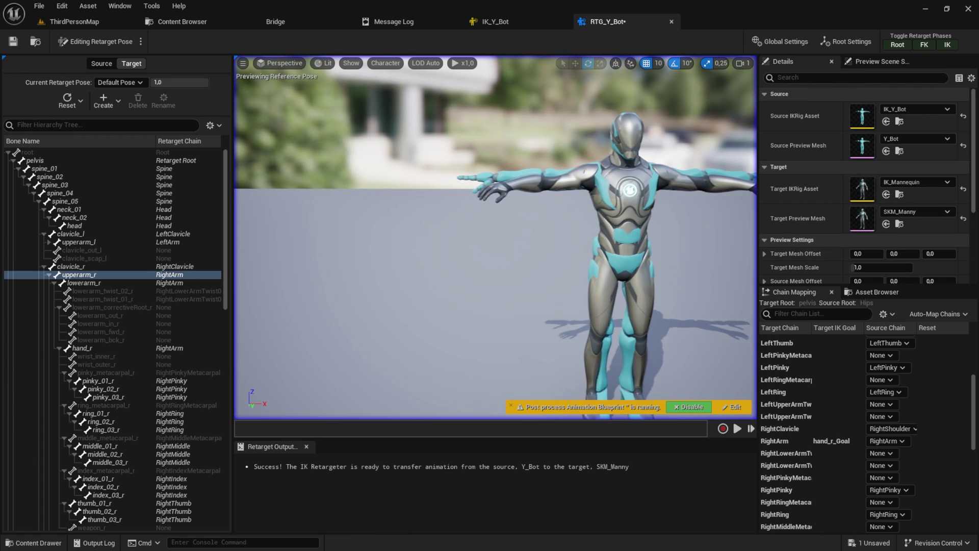
middle_click_drag(543, 255, 357, 256)
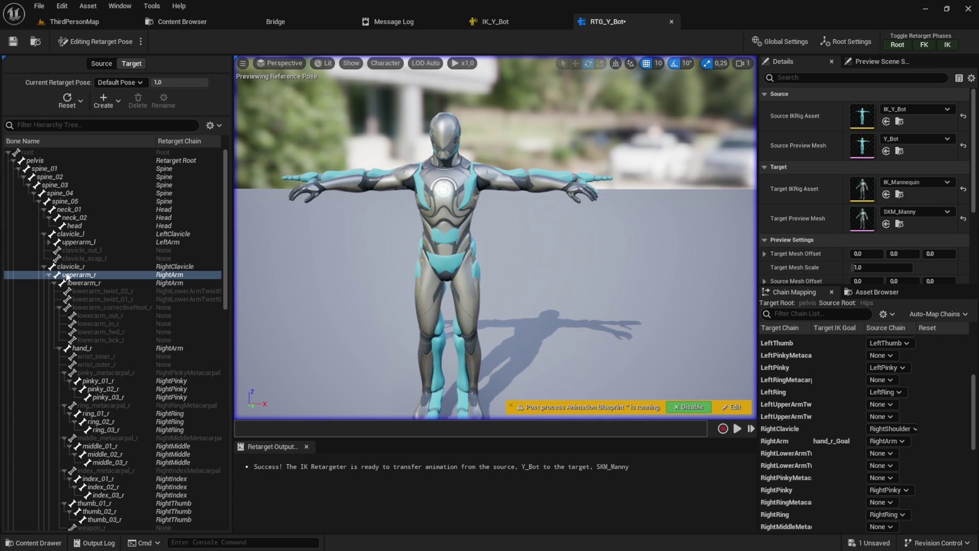
- Turn off grid and rotation snapping, and rotate the target's upperarm_r to about 55° on its second axis
left_click(67, 276)
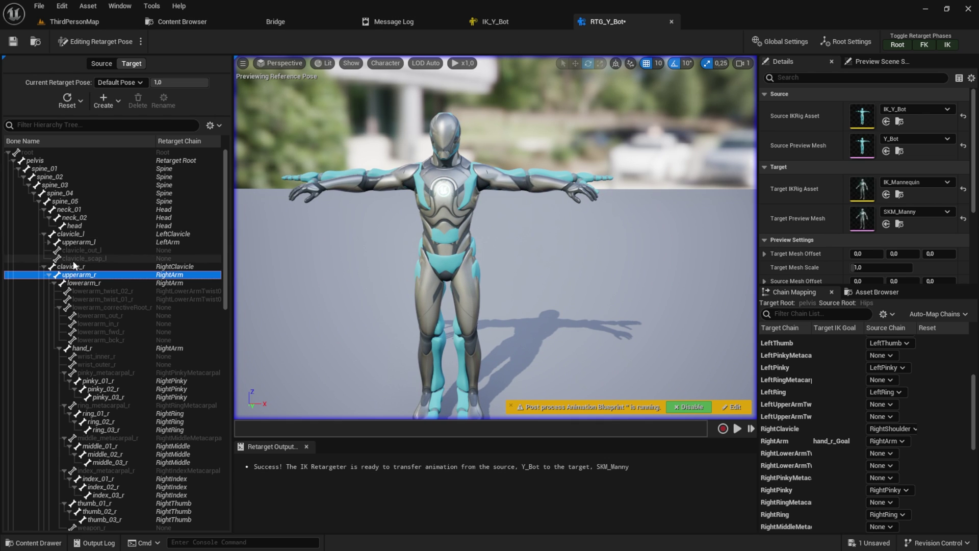
left_click(659, 62)
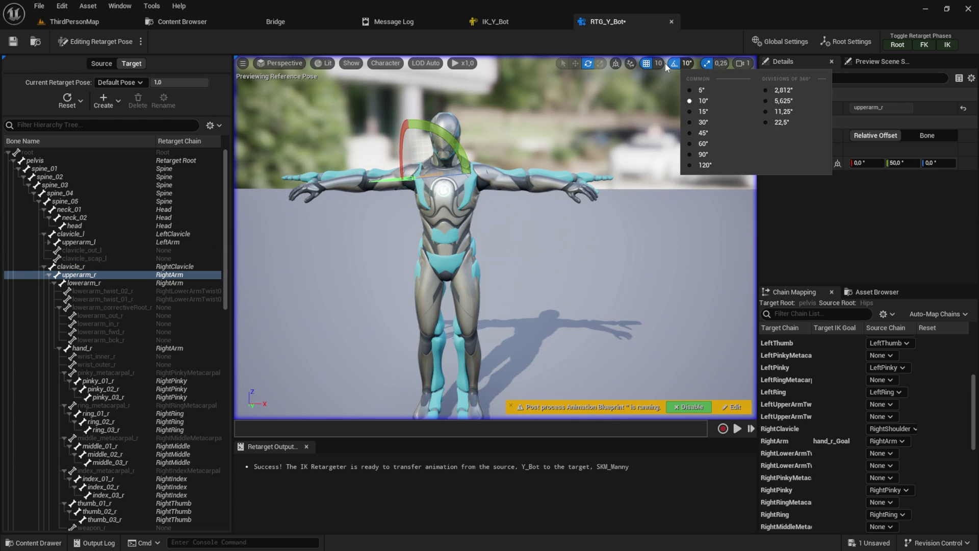
left_click(671, 91)
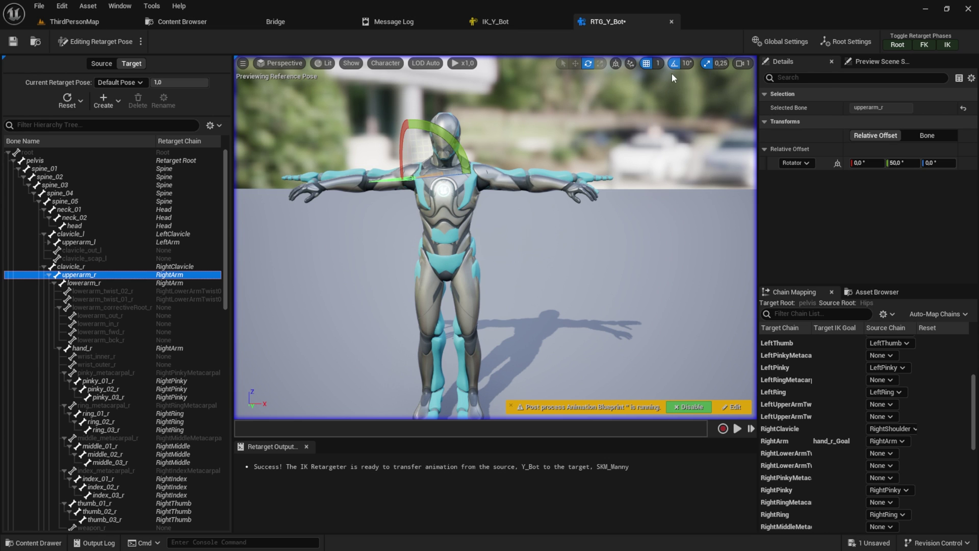
left_click(687, 62)
left_click(757, 111)
left_click(650, 65)
left_click_drag(448, 142, 463, 163)
left_click(337, 215)
- Raise the target's upperarm_l and rotate lowerarm_l to about 0.5° on its second axis to match the source arm
double_click(69, 242)
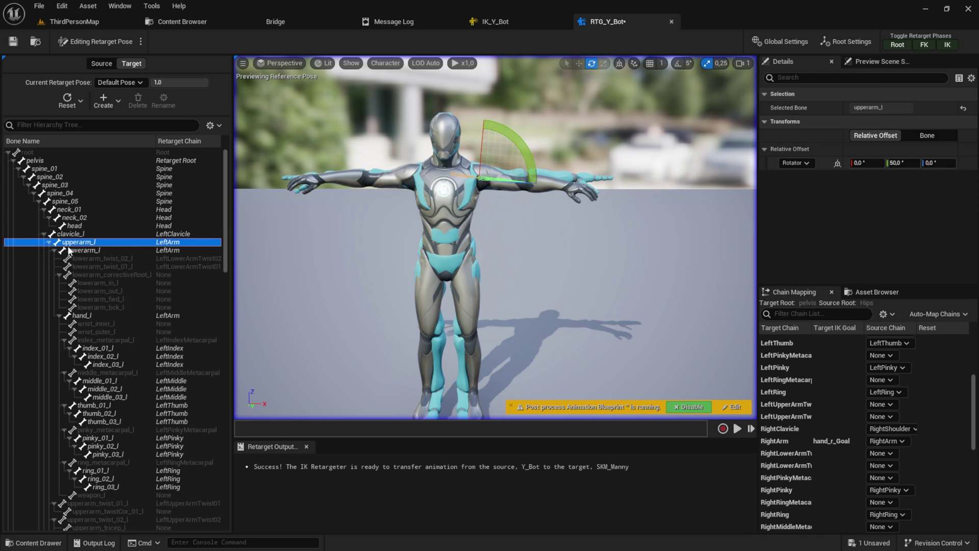
left_click(72, 250)
left_click_drag(548, 132, 497, 178)
left_click(496, 178)
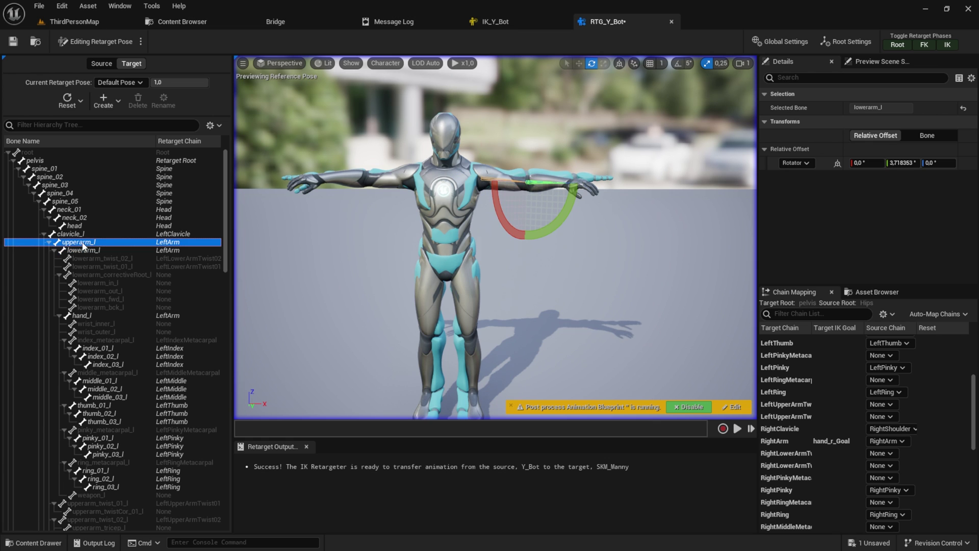
left_click(167, 250)
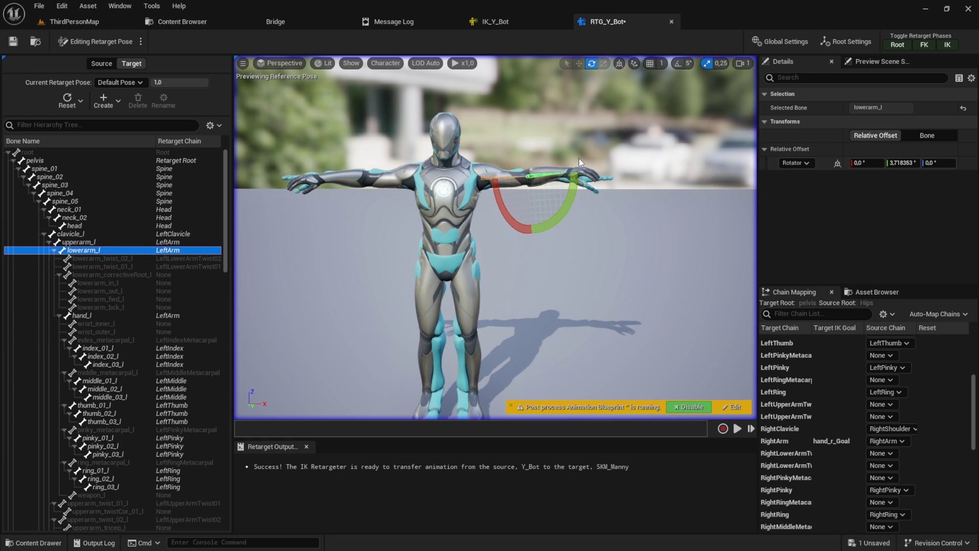
left_click_drag(578, 180, 577, 184)
- In the Top view, straighten the target's lowerarm_l by rotating it to about -33° on its third axis
left_click(280, 63)
left_click(296, 114)
scroll(454, 155, "down", 6)
right_click_drag(350, 107, 498, 146)
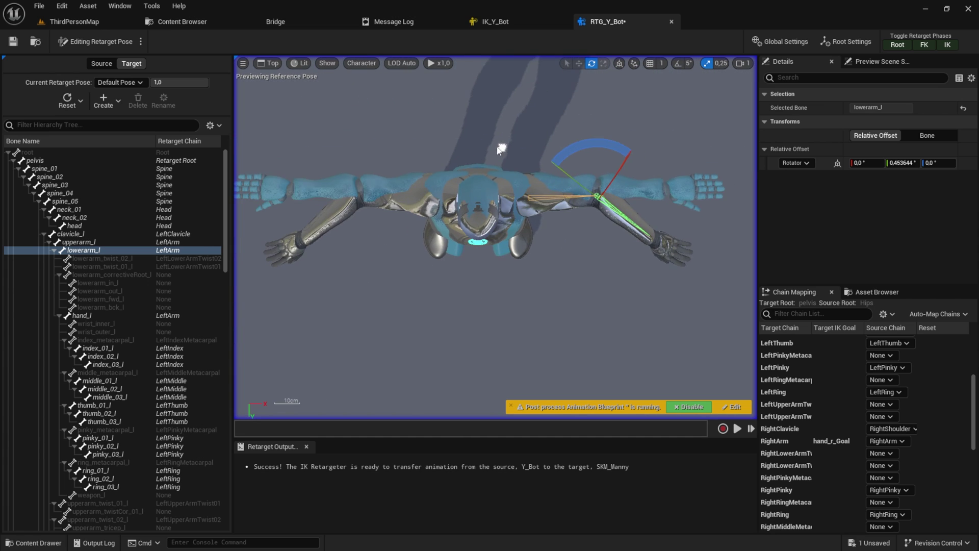
left_click_drag(576, 144, 544, 151)
- Straighten the target's lowerarm_r by rotating it to about -36.5° on its third axis to match the source arm
right_click_drag(388, 191, 552, 190)
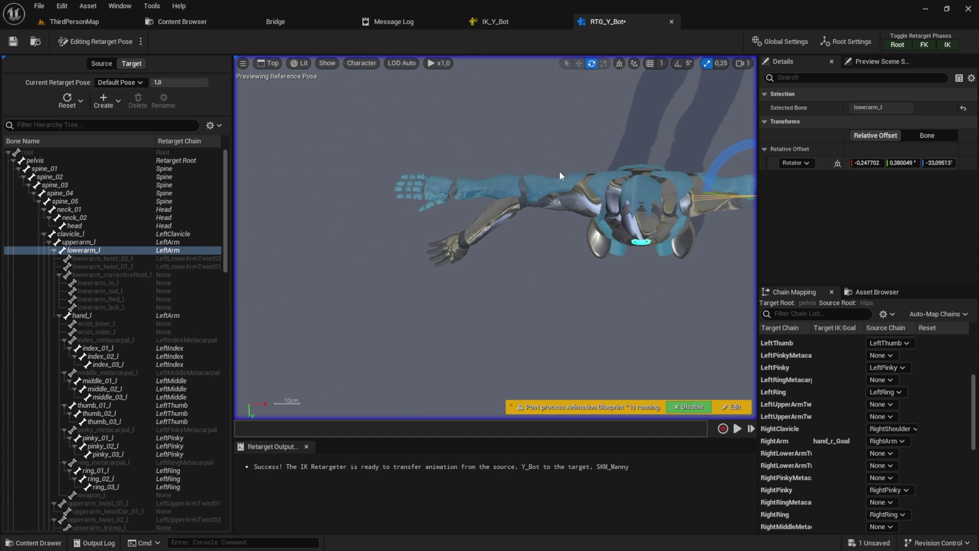
left_click(49, 242)
left_click(79, 274)
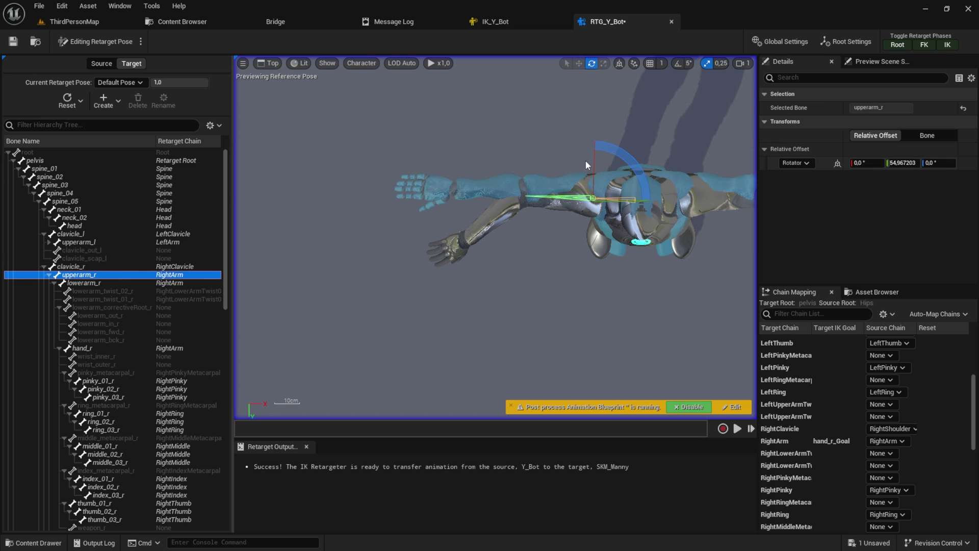
left_click(86, 284)
left_click_drag(530, 143, 546, 145)
right_click_drag(546, 146, 352, 185)
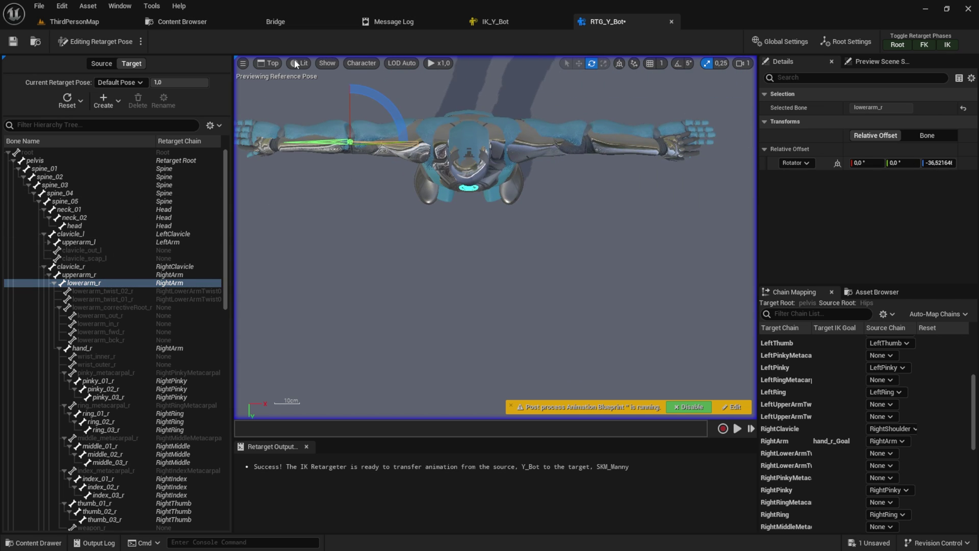
- Return to the Perspective view and rotate the target's thigh_r on its second axis to line up with the source leg
left_click(270, 63)
left_click(296, 80)
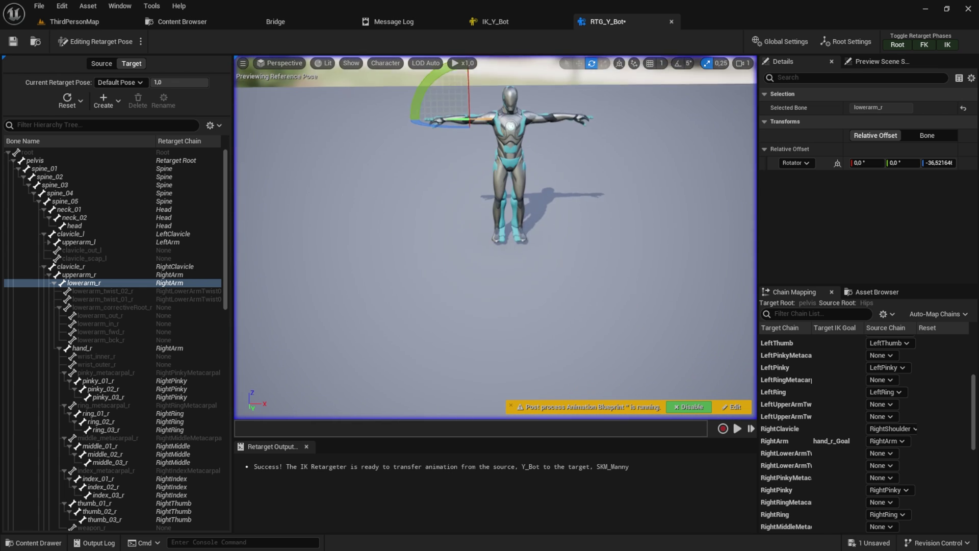
mouse_move(298, 262)
right_mouse_down()
mouse_move(347, 235)
mouse_move(297, 262)
right_mouse_up()
scroll(98, 275, "down", 8)
scroll(98, 274, "up", 6)
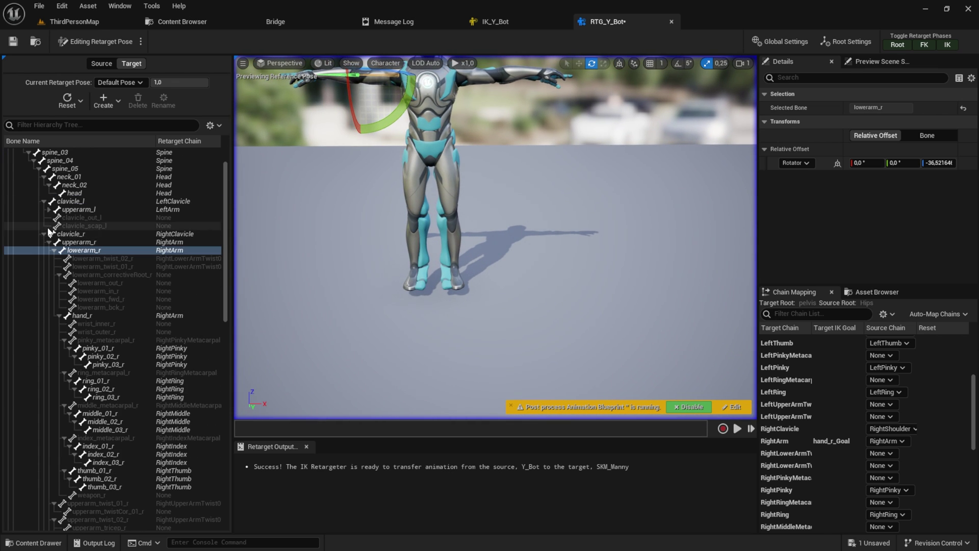
left_click(45, 233)
left_click(46, 275)
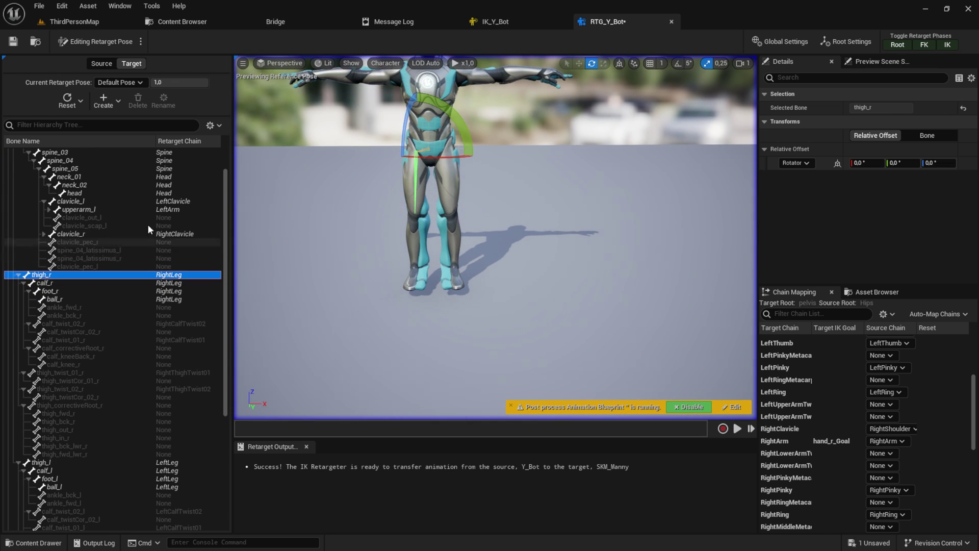
left_click_drag(459, 117, 403, 139)
- Rotate the target's thigh_l to about -3.6° on its second axis to match the source leg, undoing any extra rotation
left_click(19, 275)
left_click(23, 283)
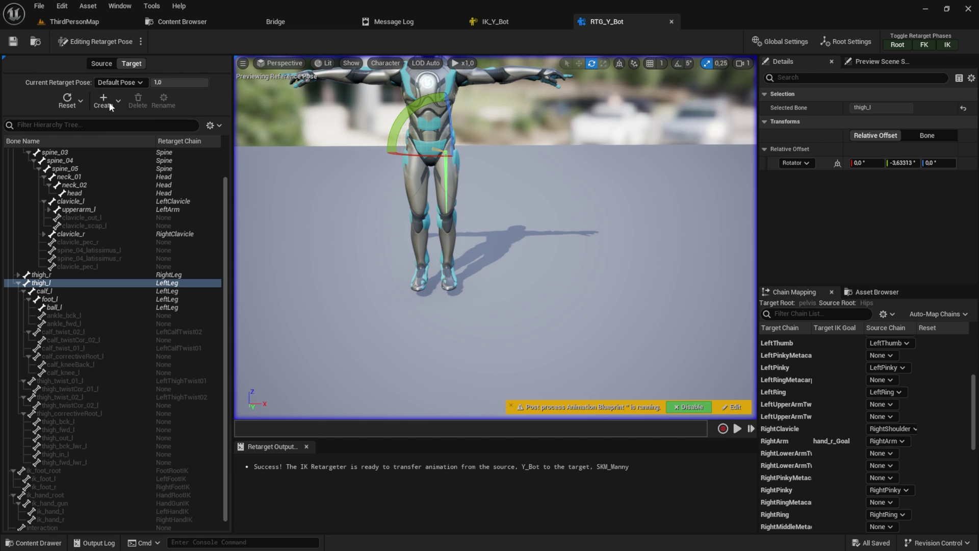
left_click_drag(406, 105, 389, 134)
key("ctrl+z")
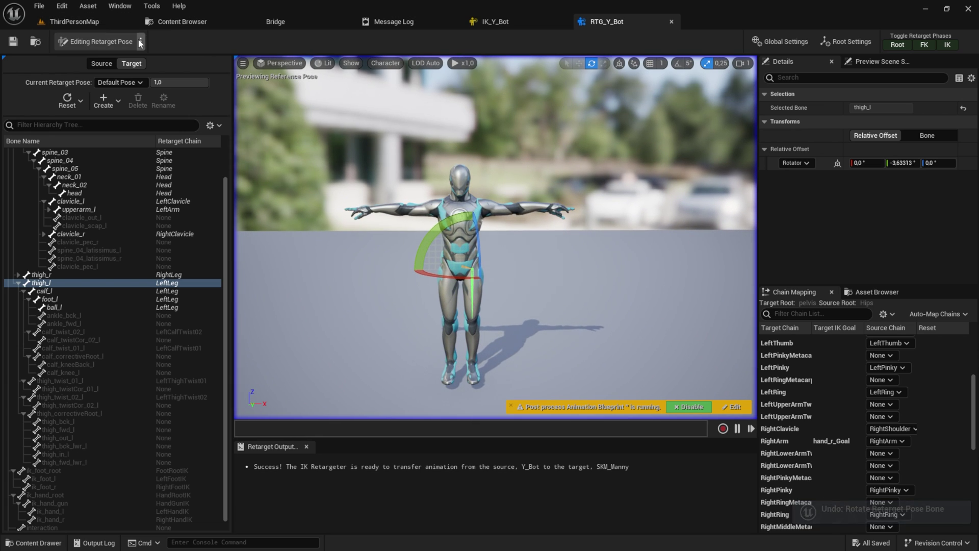
- Switch from editing the retarget pose to running the retarget, and set the first Target Mesh Offset value to 80
left_click(140, 42)
left_click(183, 61)
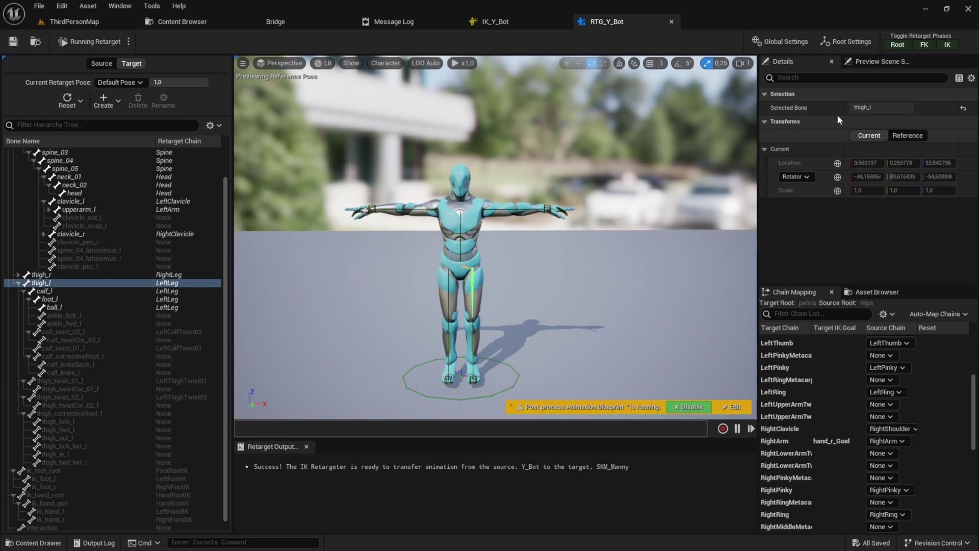
left_click(696, 143)
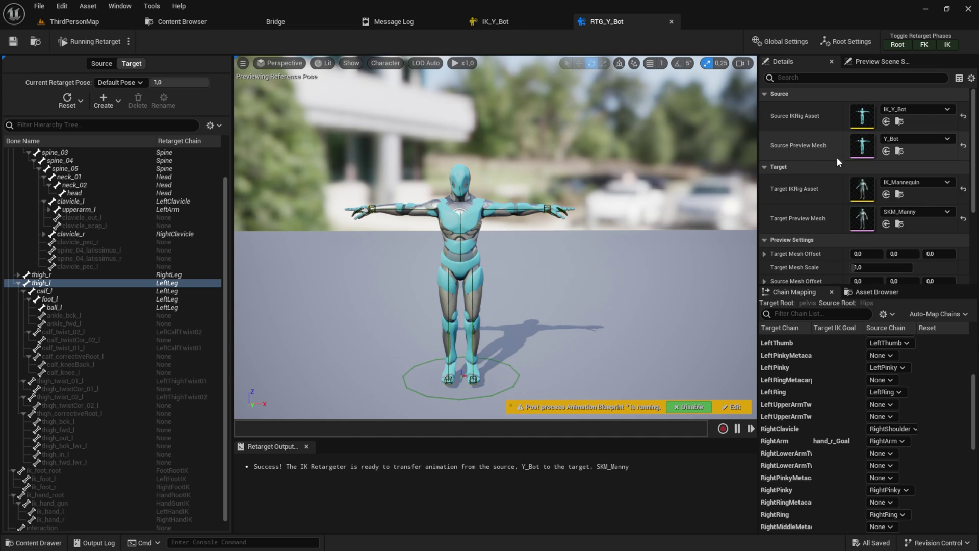
left_click(867, 254)
type("80")
key("Return")
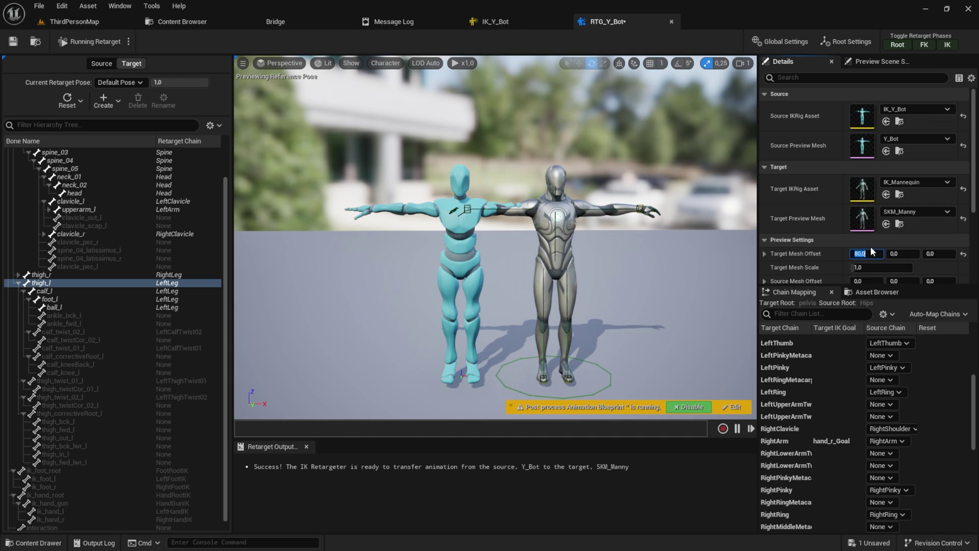
- Preview the Robot_Hip_Hop_Dance animation on the source and target characters
left_click(875, 292)
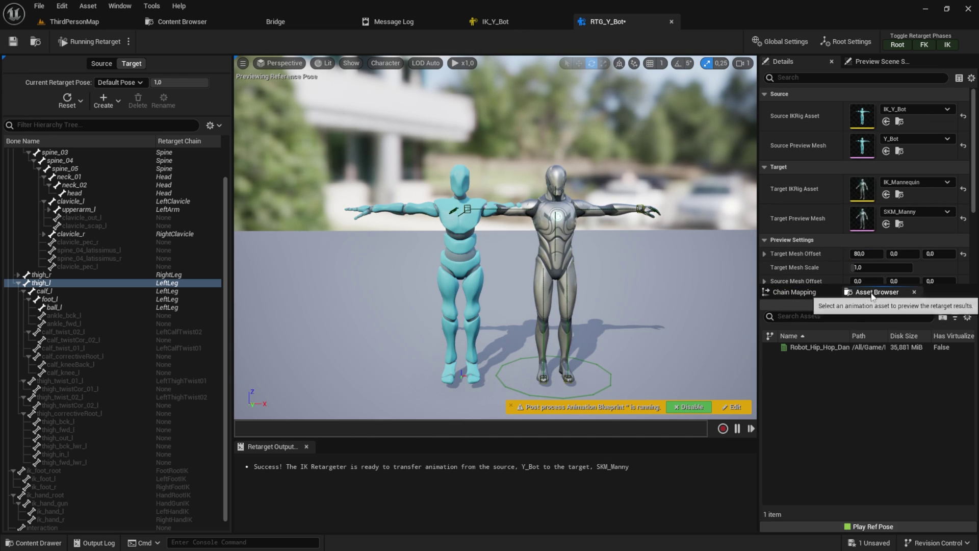
left_click(817, 347)
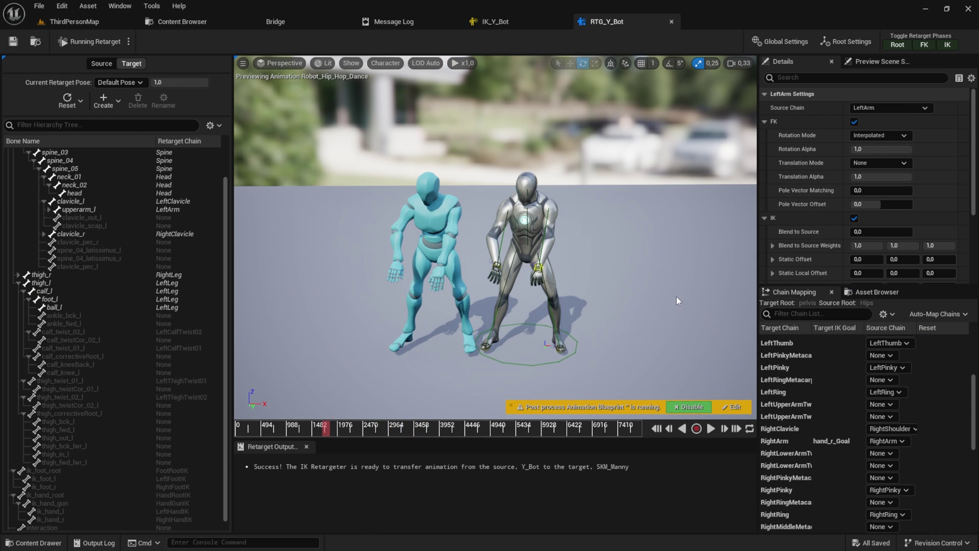
- Select the target's right-hand IK goal and try other RightArm FK Rotation Modes and Rotation Alpha, returning to Interpolated
left_click(498, 266)
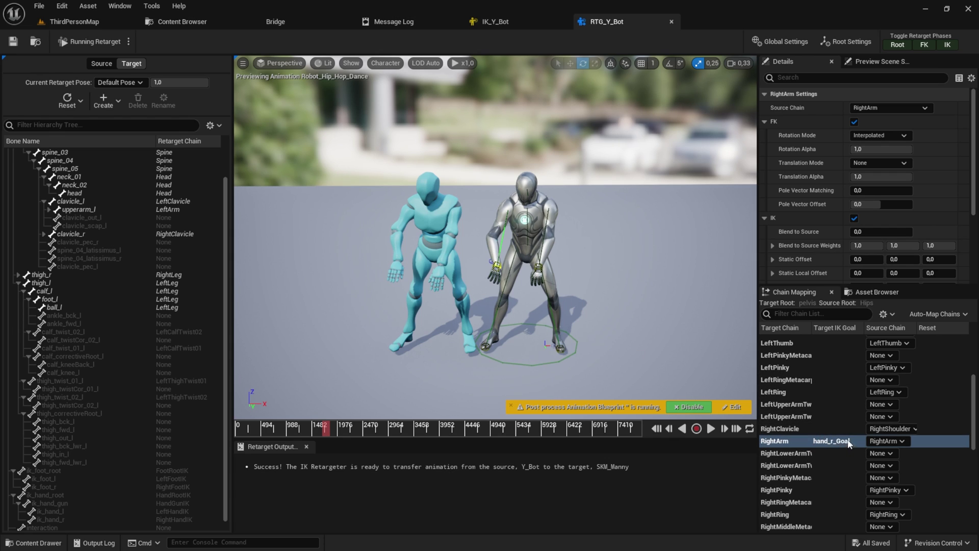
scroll(849, 441, "down", 6)
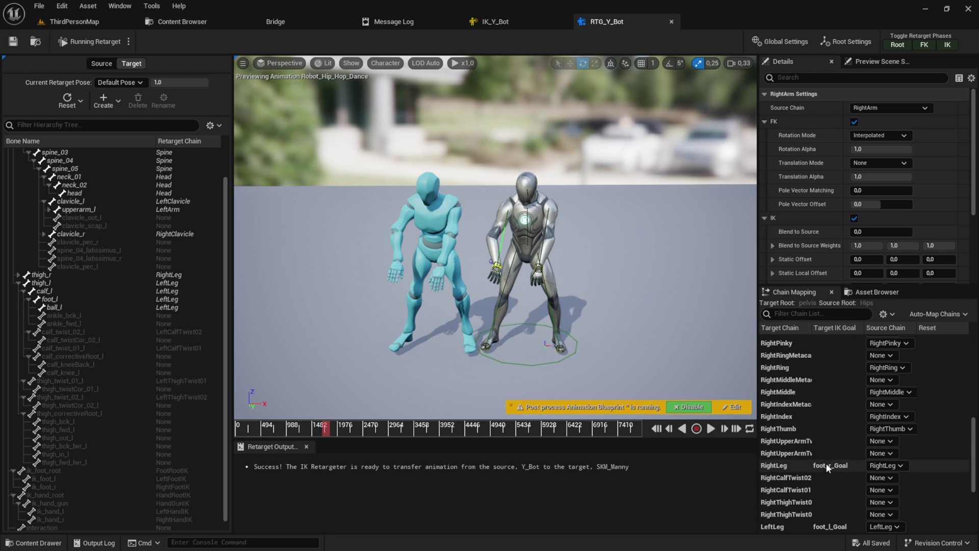
key("w")
right_click_drag(496, 347, 480, 365)
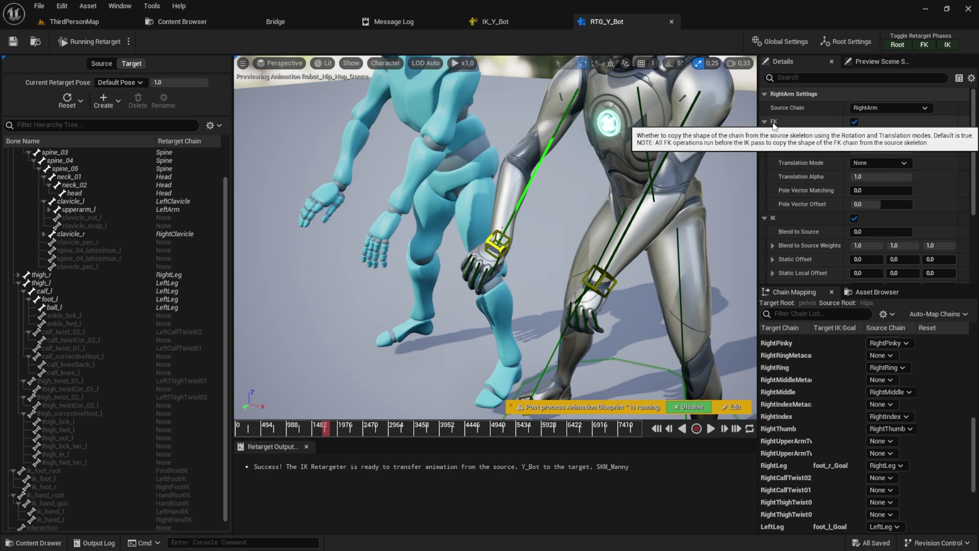
left_click(879, 135)
left_click(867, 166)
left_click(880, 135)
left_click(873, 156)
mouse_move(887, 149)
left_mouse_down()
mouse_move(853, 149)
mouse_move(897, 149)
left_mouse_up()
left_click(880, 136)
left_click(865, 145)
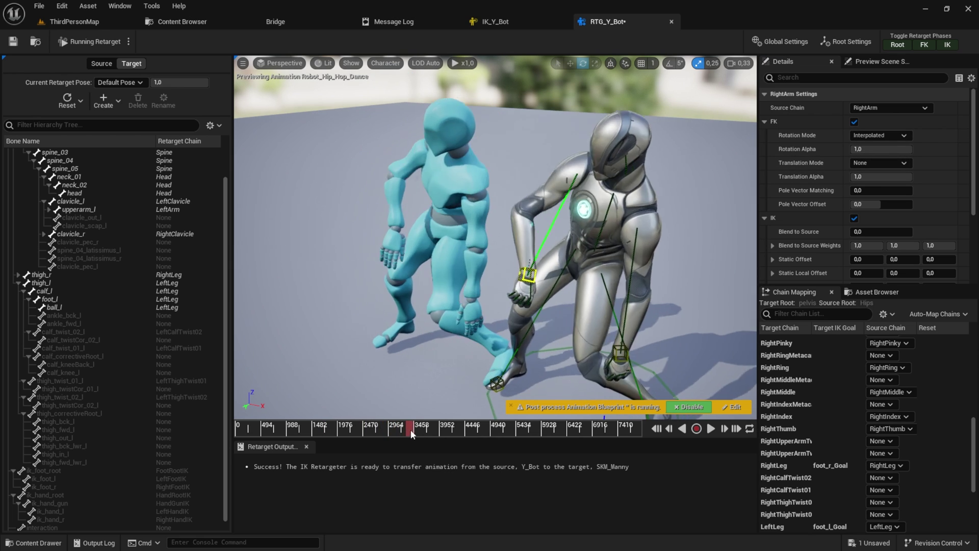
- Try changing the RightArm chain's first Static Offset and Static Rotation Offset values, and reset both
scroll(848, 208, "down", 2)
left_click_drag(867, 226, 910, 227)
left_click_drag(902, 226, 909, 226)
left_click_drag(867, 254, 892, 254)
left_click(963, 227)
left_click(963, 254)
- Resume the dance playback to compare the motion of both characters
mouse_move(617, 243)
right_mouse_down()
mouse_move(638, 244)
mouse_move(628, 230)
mouse_move(617, 243)
right_mouse_up()
key("s")
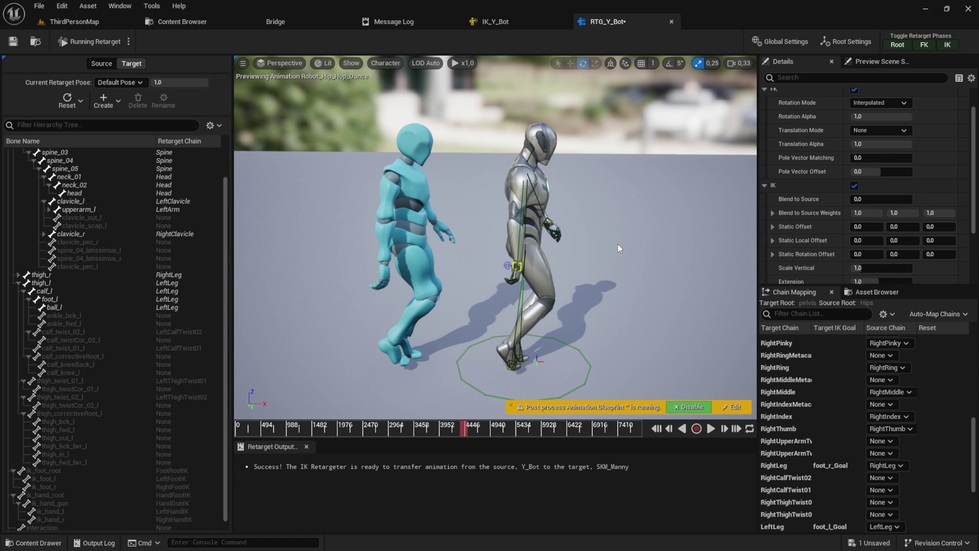
left_click(710, 428)
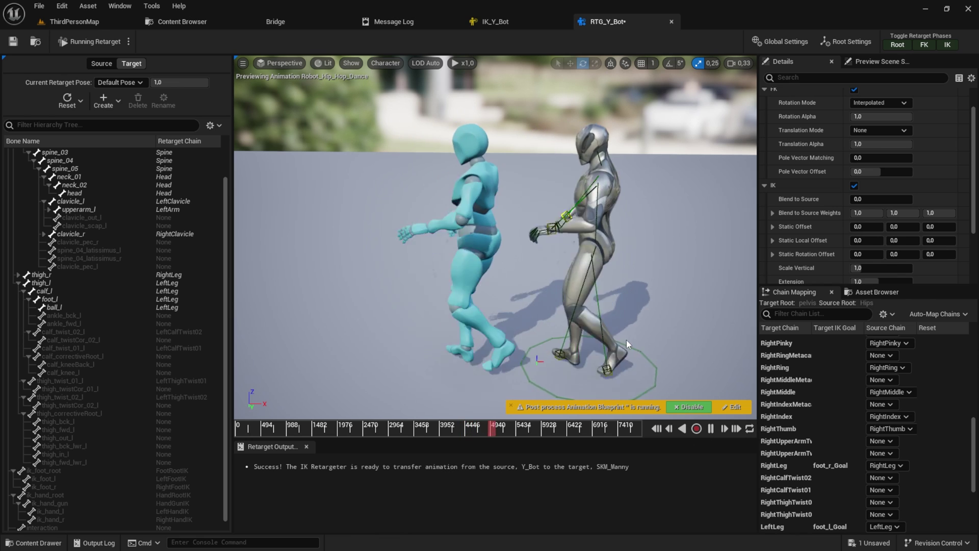
- Export the retargeted Robot_Hip_Hop_Dance animation to the Mixamo folder and open the new animation sequence
left_click(877, 292)
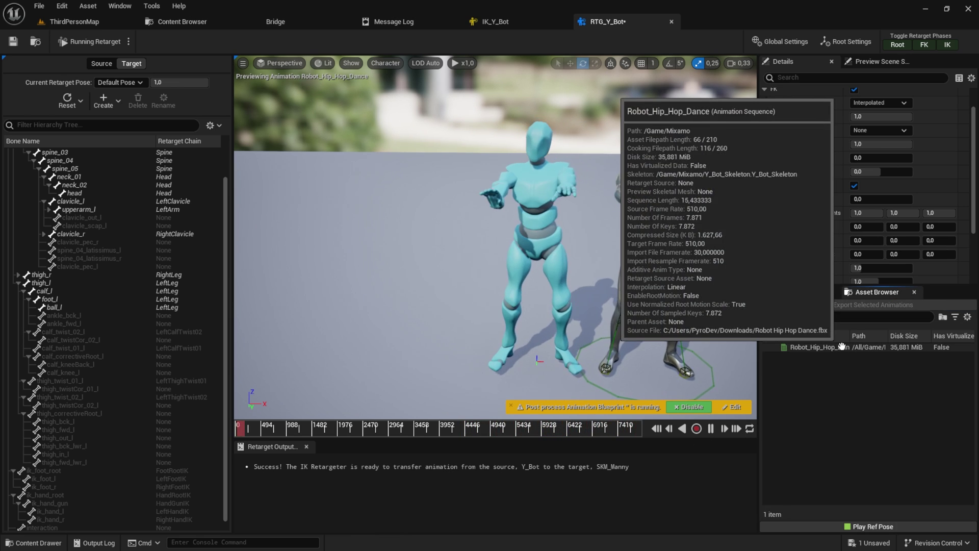
left_click(843, 349)
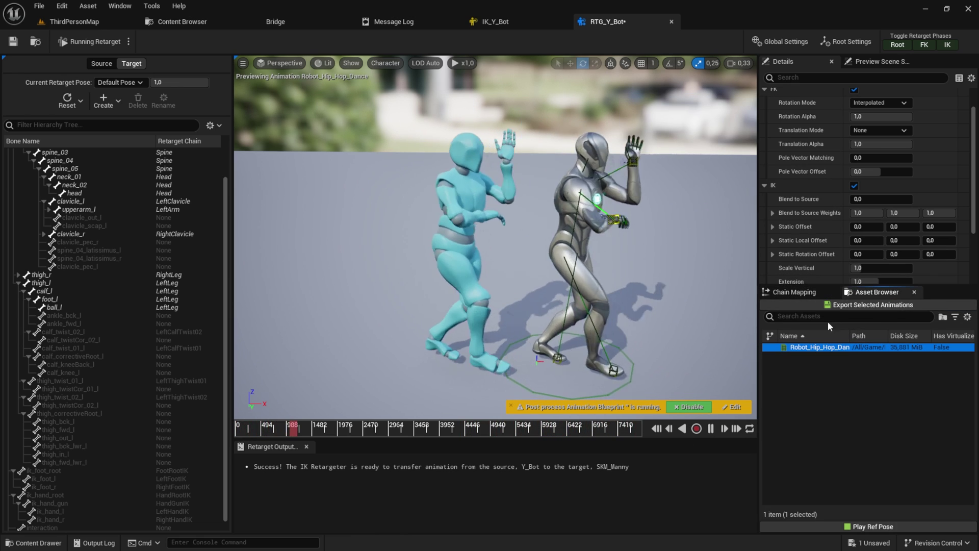
left_click(873, 306)
left_click(439, 234)
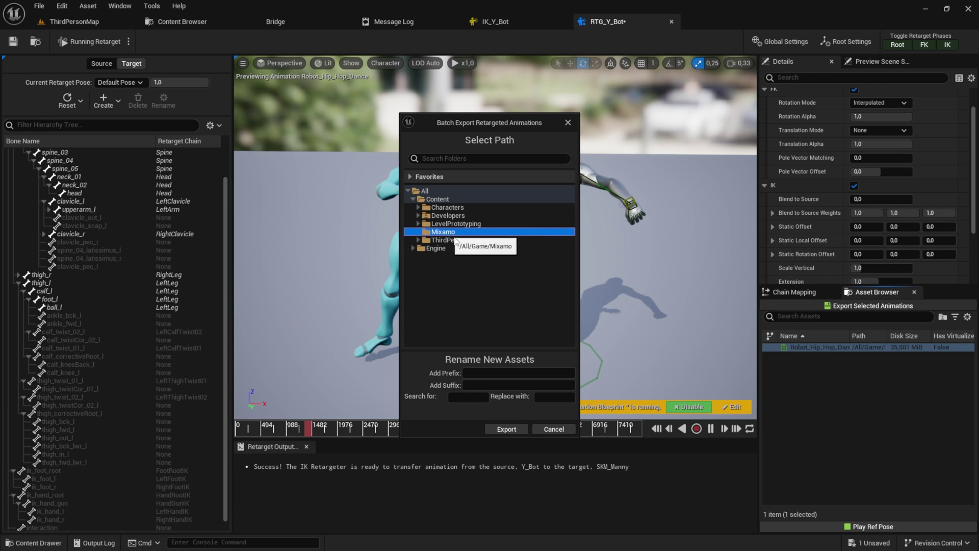
left_click(505, 430)
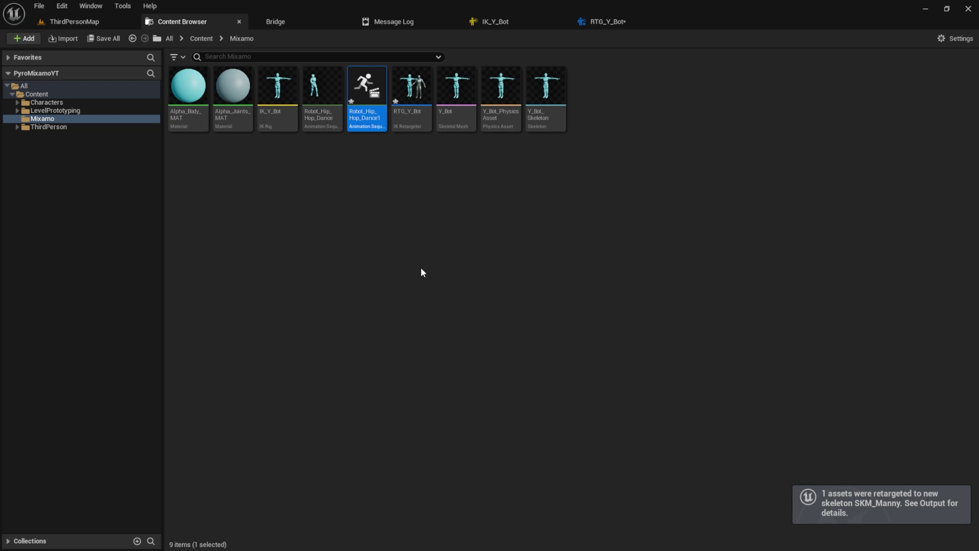
mouse_move(376, 109)
key("Return")
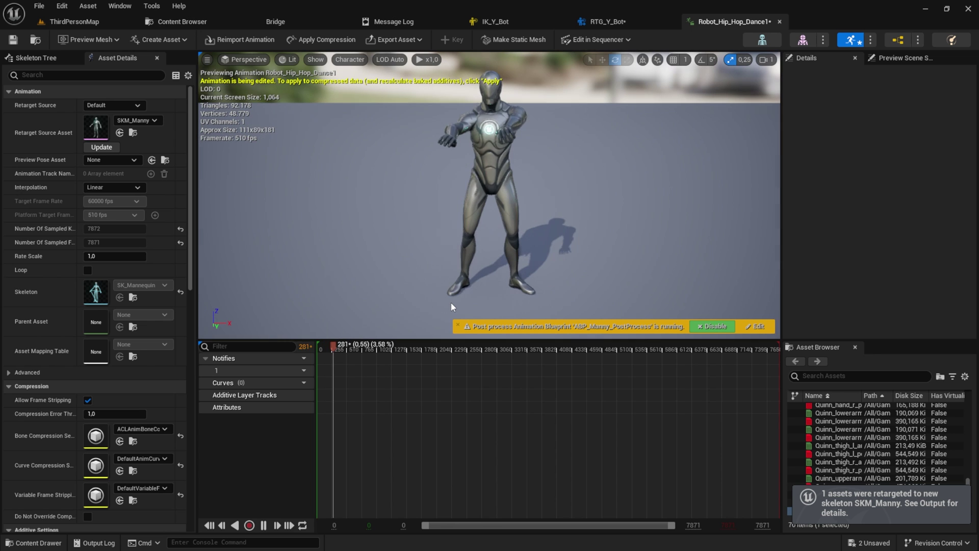